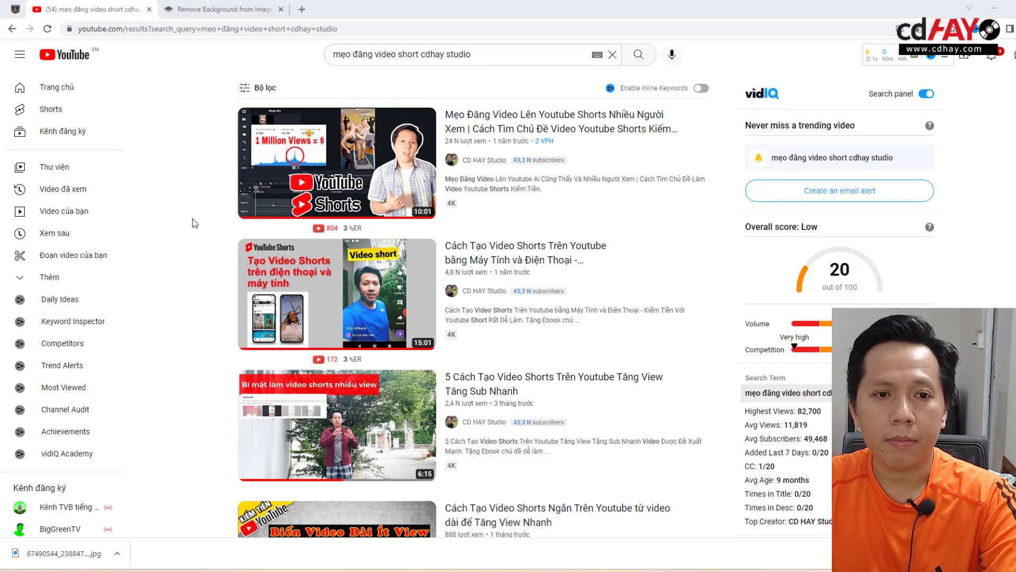
Step: Scroll down through the YouTube short-video search results and back up to the top
{"action": "scroll", "coordinate": [192, 223], "scroll_direction": "down", "scroll_amount": 1}
{"action": "scroll", "coordinate": [194, 219], "scroll_direction": "down", "scroll_amount": 2}
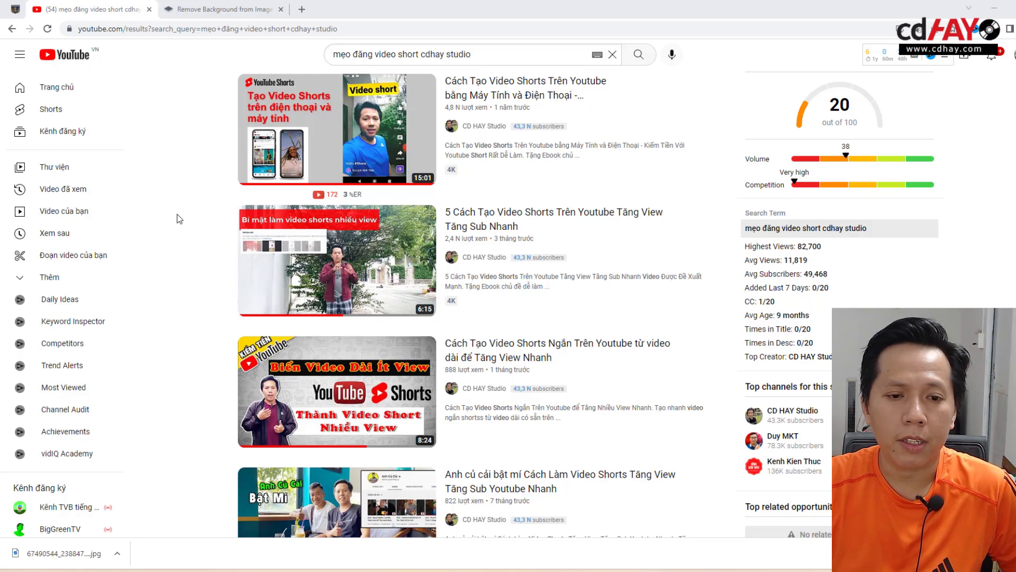
{"action": "scroll", "coordinate": [189, 414], "scroll_direction": "down", "scroll_amount": 2}
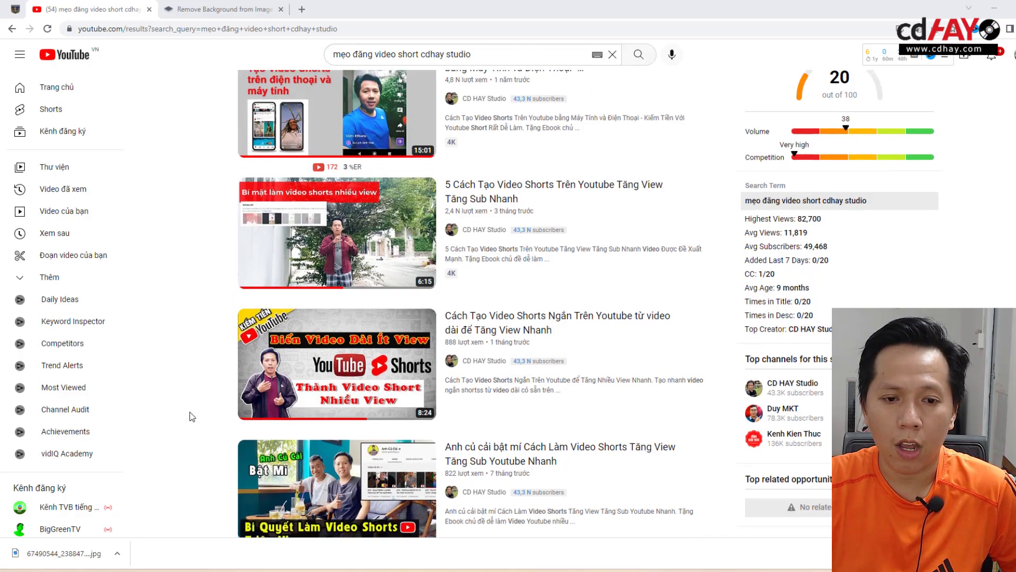
{"action": "scroll", "coordinate": [190, 414], "scroll_direction": "down", "scroll_amount": 5}
{"action": "scroll", "coordinate": [192, 416], "scroll_direction": "down", "scroll_amount": 1}
{"action": "scroll", "coordinate": [192, 415], "scroll_direction": "down", "scroll_amount": 4}
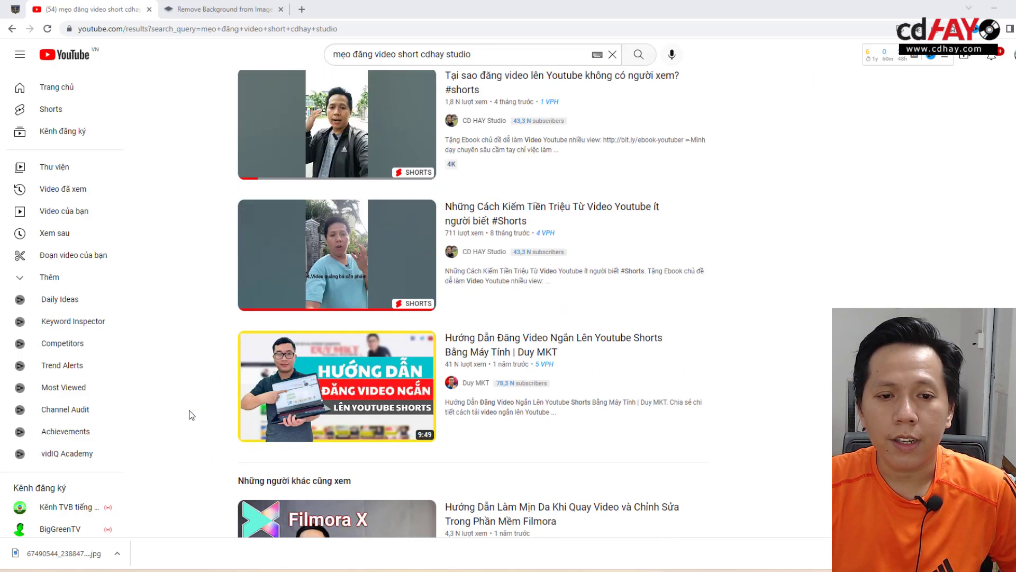
{"action": "scroll", "coordinate": [193, 412], "scroll_direction": "up", "scroll_amount": 2}
{"action": "scroll", "coordinate": [194, 407], "scroll_direction": "up", "scroll_amount": 3}
{"action": "scroll", "coordinate": [194, 408], "scroll_direction": "up", "scroll_amount": 3}
{"action": "scroll", "coordinate": [195, 407], "scroll_direction": "up", "scroll_amount": 4}
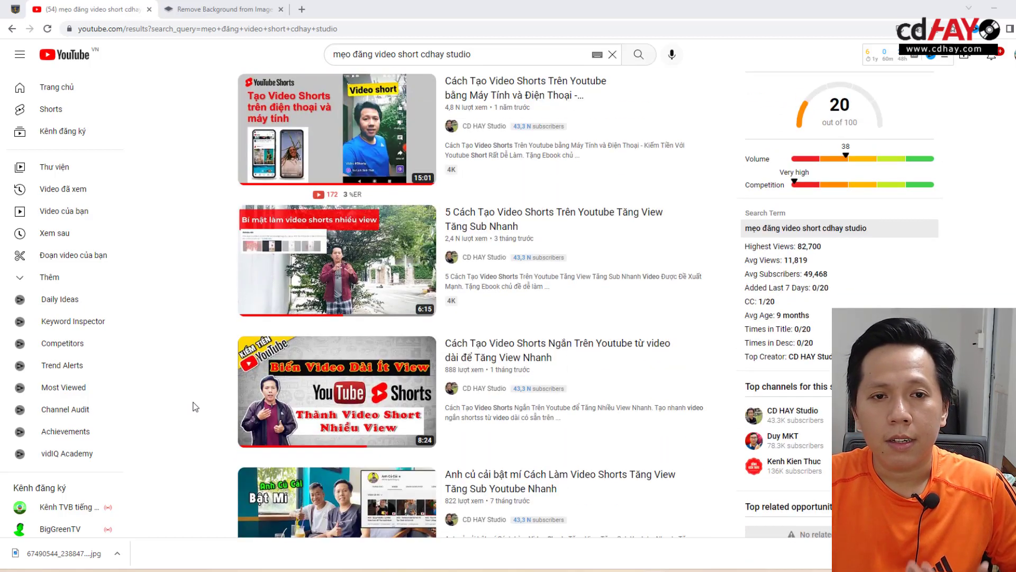
{"action": "scroll", "coordinate": [196, 406], "scroll_direction": "up", "scroll_amount": 3}
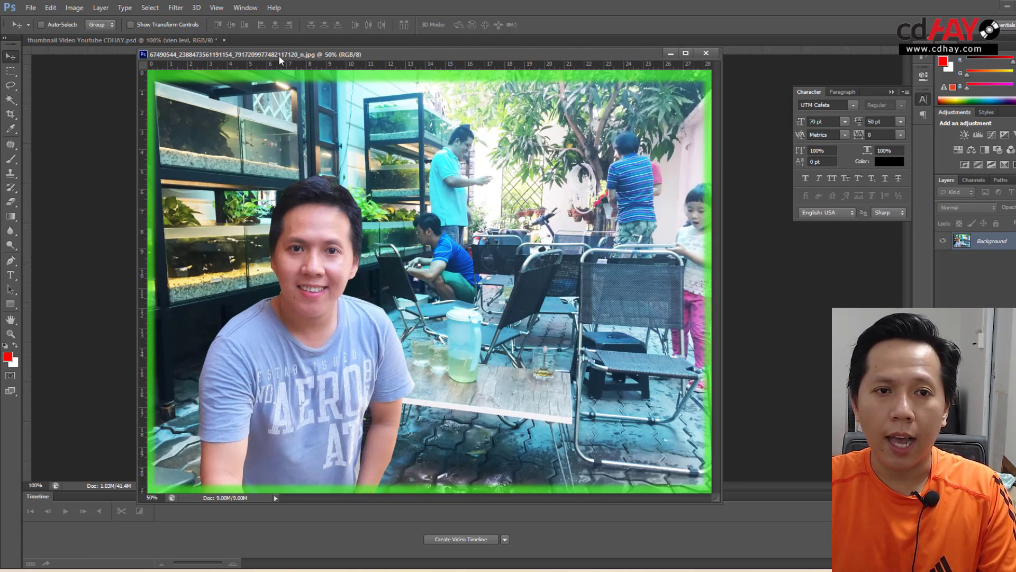
Step: Shift the green-bordered photo's window right, then back left over the thumbnail document, and select the Pen tool
{"action": "left_click_drag", "start_coordinate": [279, 55], "coordinate": [346, 55]}
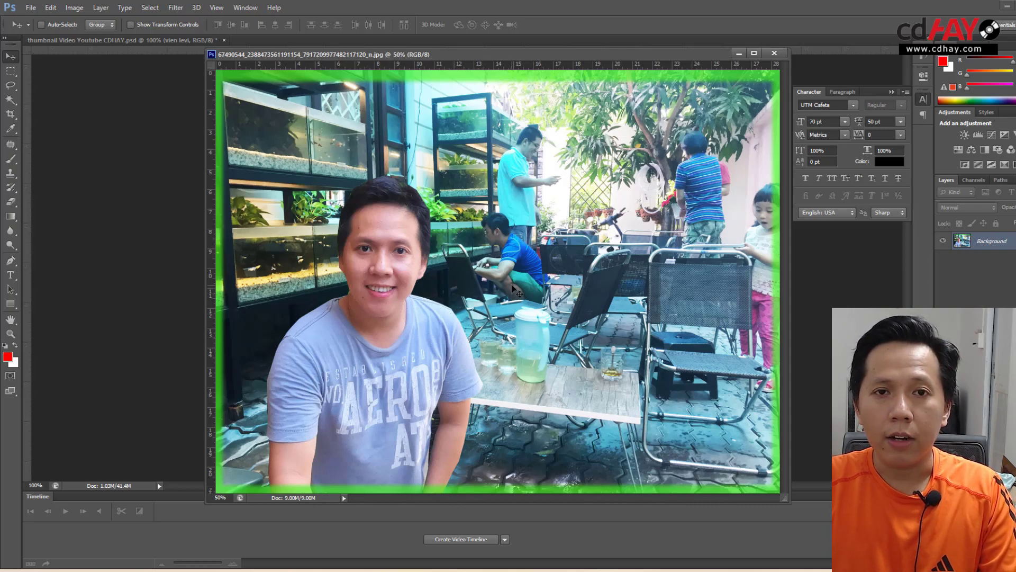
{"action": "left_click_drag", "start_coordinate": [456, 55], "coordinate": [516, 37]}
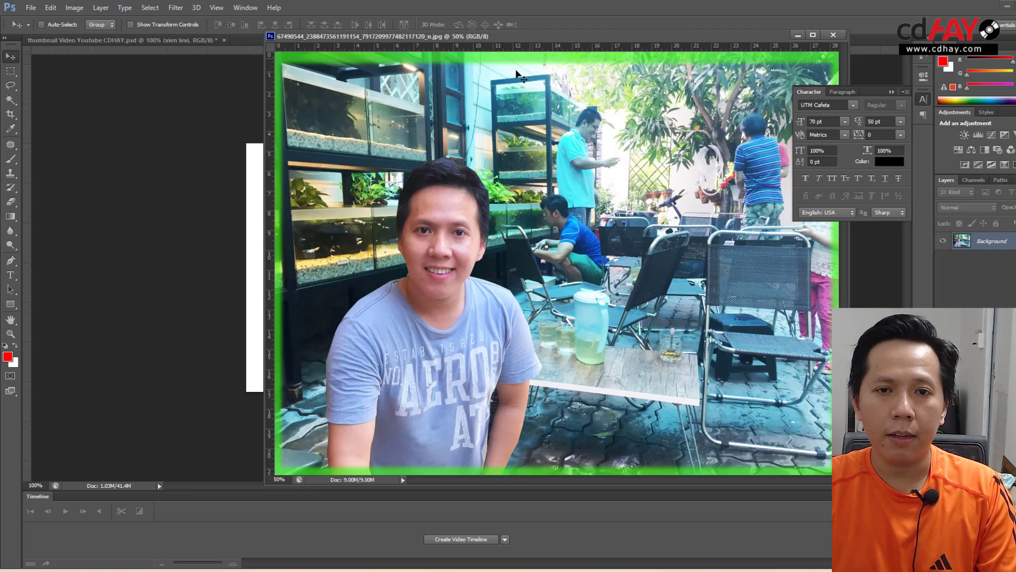
{"action": "left_click_drag", "start_coordinate": [351, 39], "coordinate": [317, 40]}
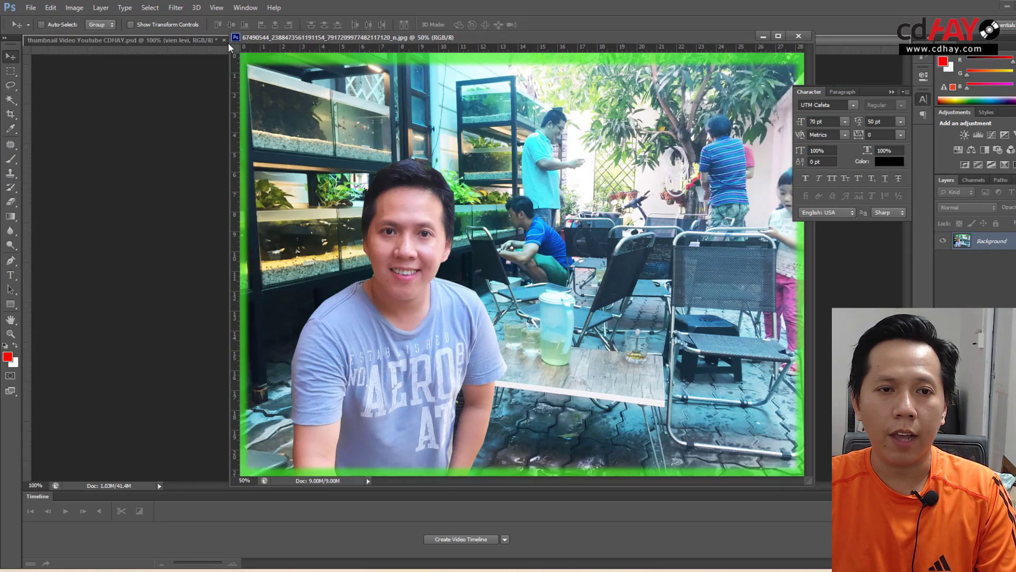
{"action": "left_click", "coordinate": [10, 260]}
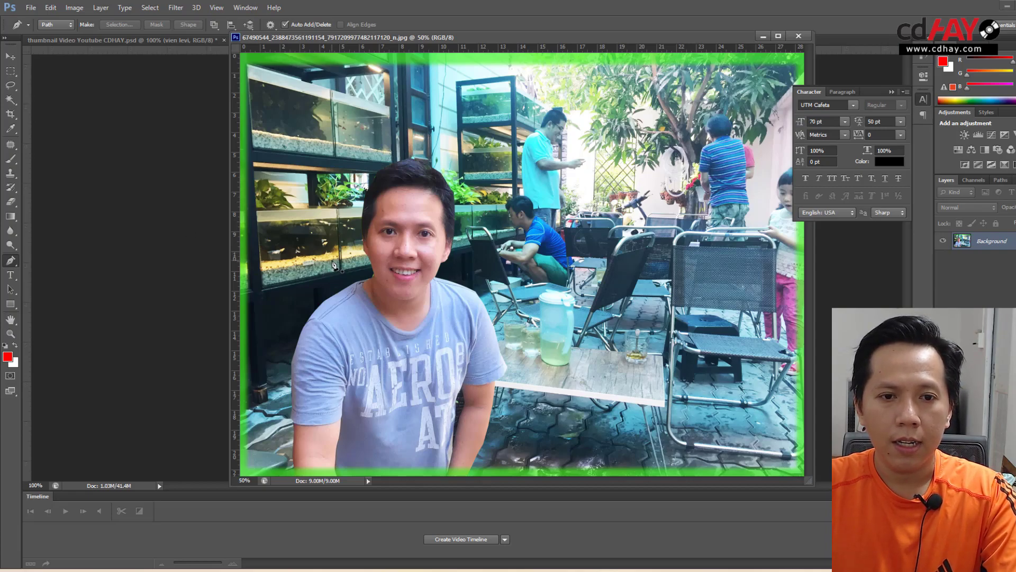
Step: Begin a Pen path near the jug, then discard the unfinished attempt
{"action": "left_click", "coordinate": [538, 311]}
{"action": "left_click", "coordinate": [580, 359]}
{"action": "left_click", "coordinate": [634, 354]}
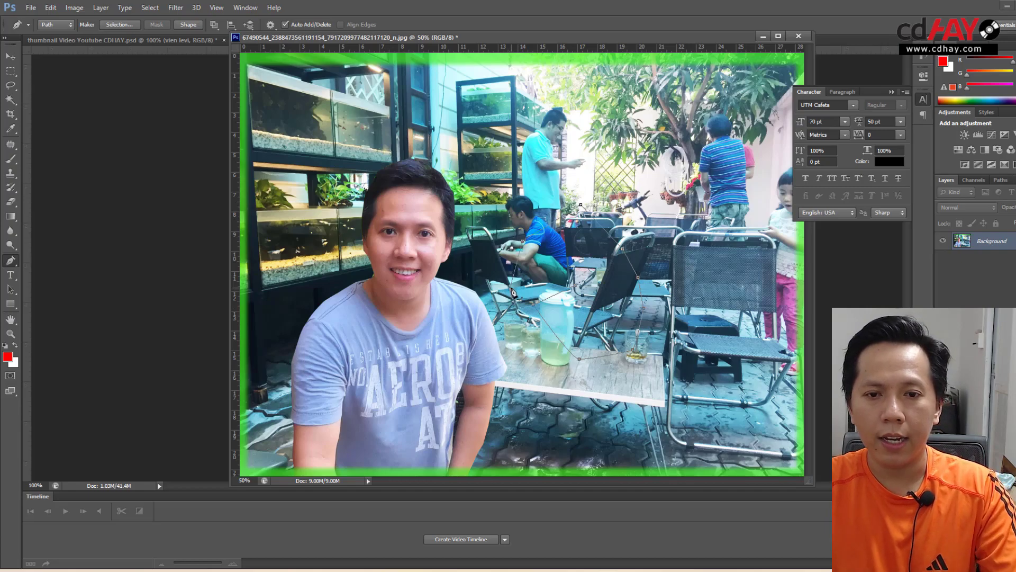
{"action": "key", "text": "Return"}
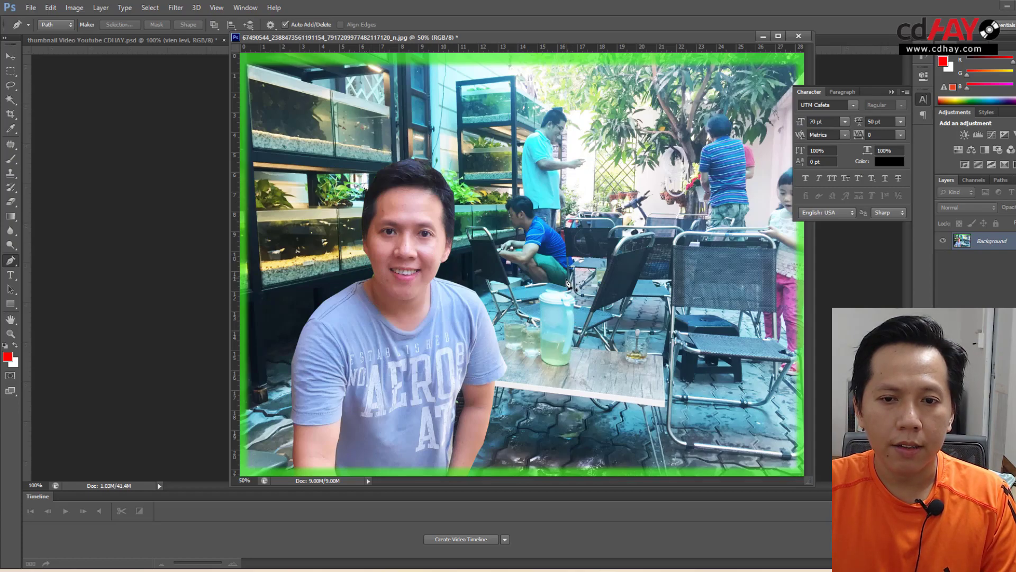
Step: Zoom in and trace a closed path around the jug, then load it as a selection
{"action": "left_click", "coordinate": [554, 290]}
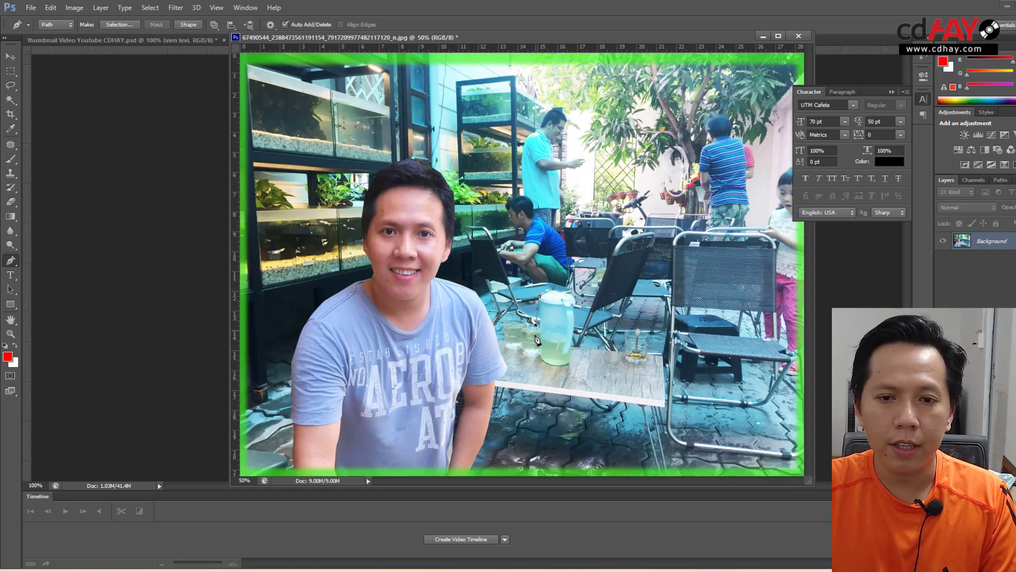
{"action": "left_click", "coordinate": [556, 367]}
{"action": "key", "text": "ctrl+plus"}
{"action": "key", "text": "ctrl+plus"}
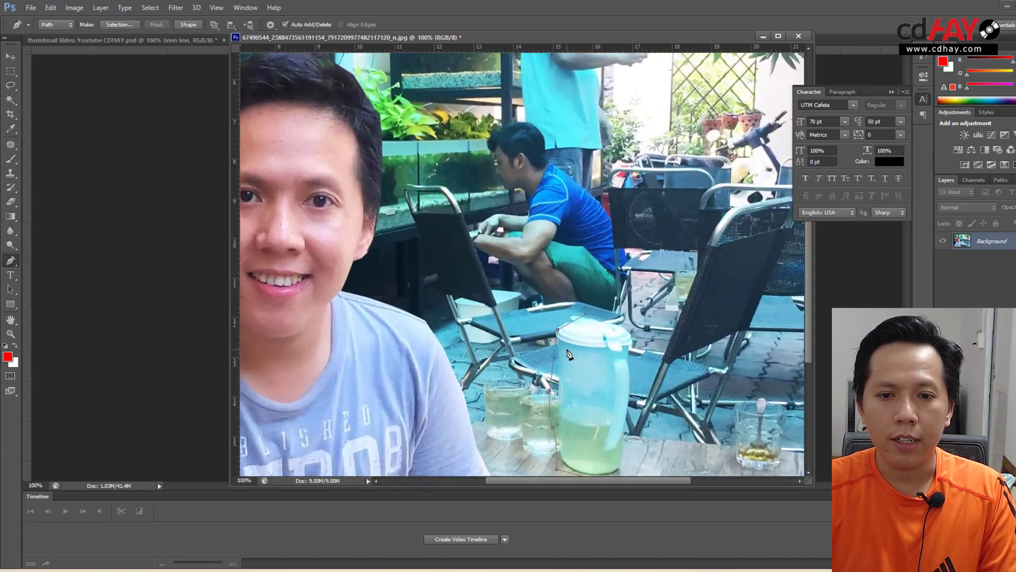
{"action": "key", "text": "ctrl+plus"}
{"action": "mouse_move", "coordinate": [569, 355]}
{"action": "left_mouse_down"}
{"action": "mouse_move", "coordinate": [435, 325]}
{"action": "mouse_move", "coordinate": [433, 314]}
{"action": "left_mouse_up"}
{"action": "left_click", "coordinate": [555, 404]}
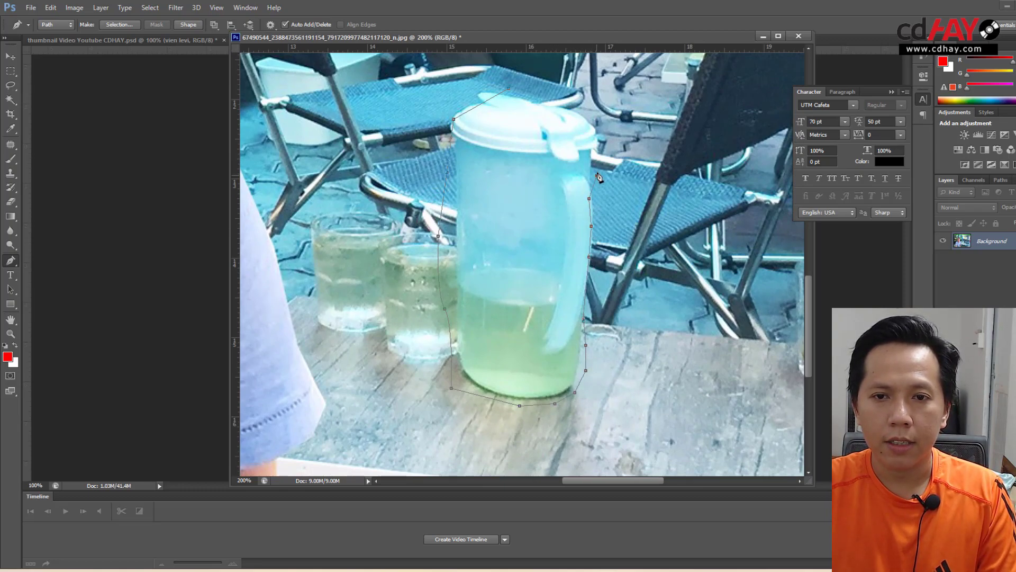
{"action": "left_click", "coordinate": [588, 119]}
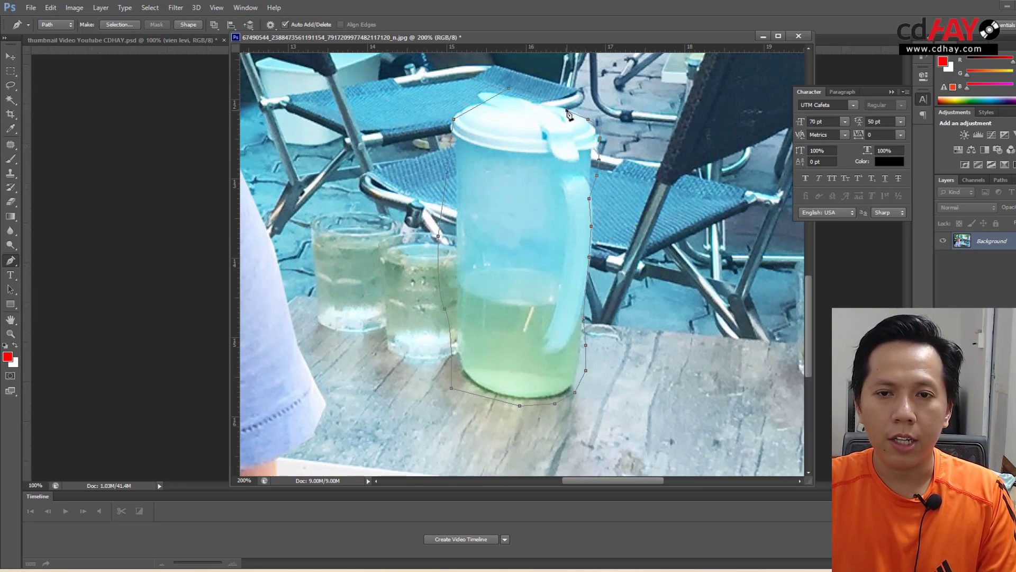
{"action": "left_click", "coordinate": [512, 97]}
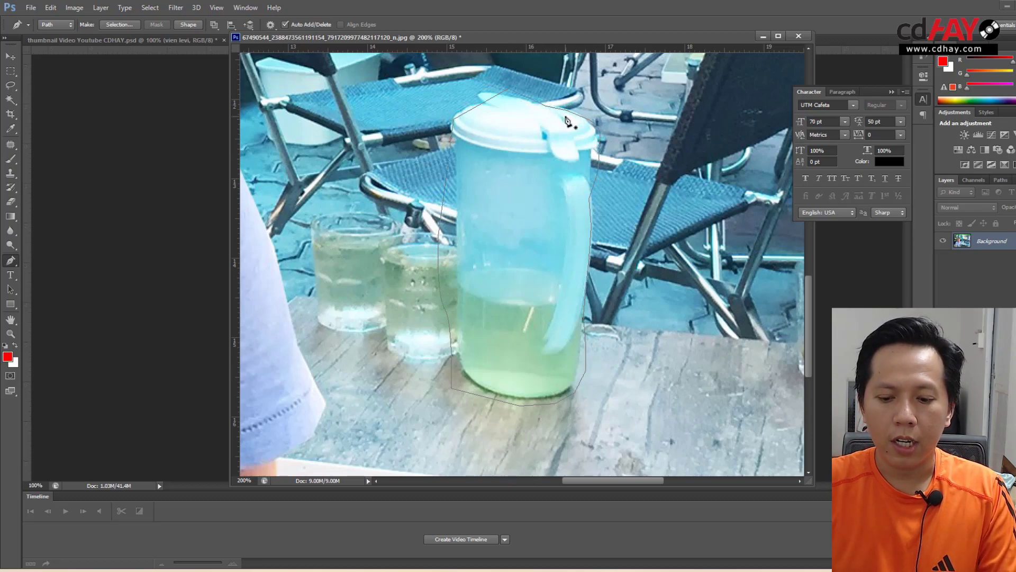
{"action": "key", "text": "ctrl+Return"}
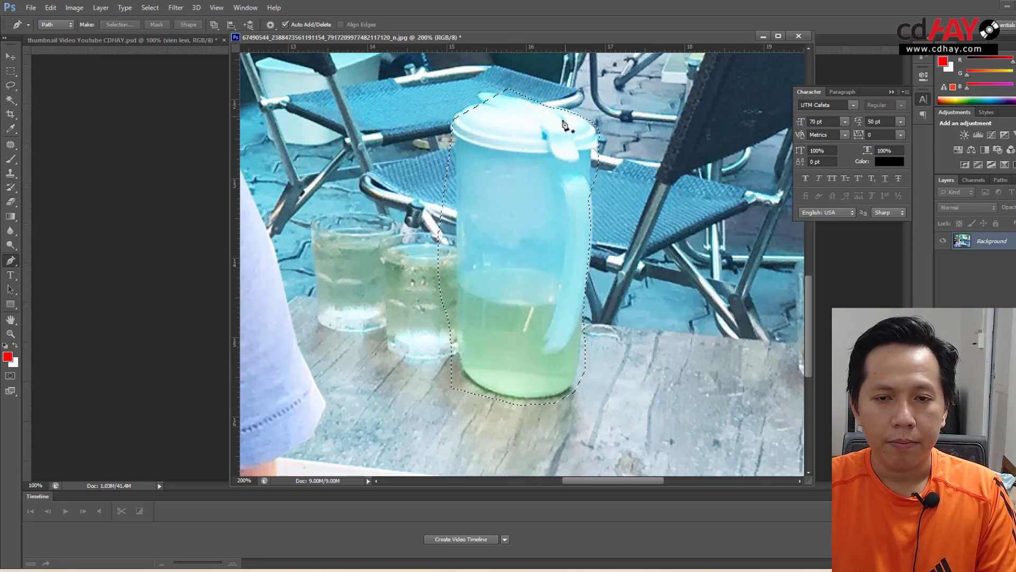
{"action": "key", "text": "v"}
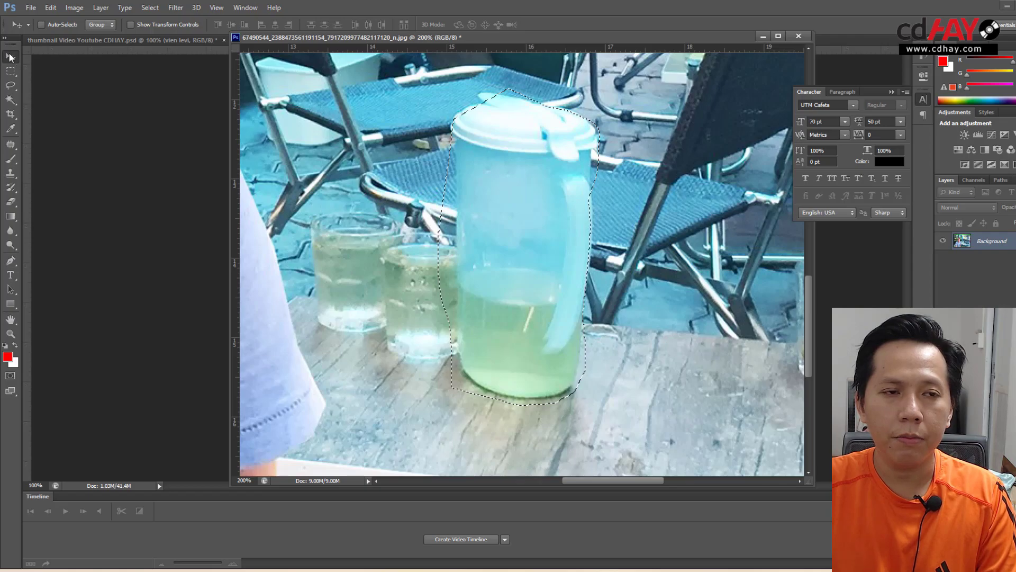
Step: Drag the selected jug right, then back left beside the glasses, and clear the selection
{"action": "left_click_drag", "start_coordinate": [516, 262], "coordinate": [632, 295]}
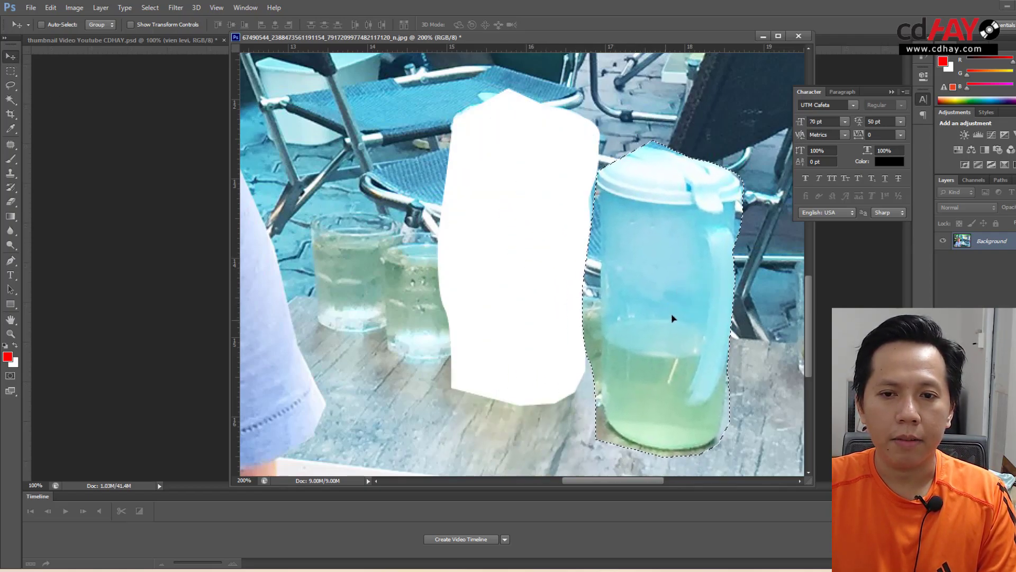
{"action": "left_click_drag", "start_coordinate": [666, 335], "coordinate": [404, 249]}
{"action": "key", "text": "ctrl+d"}
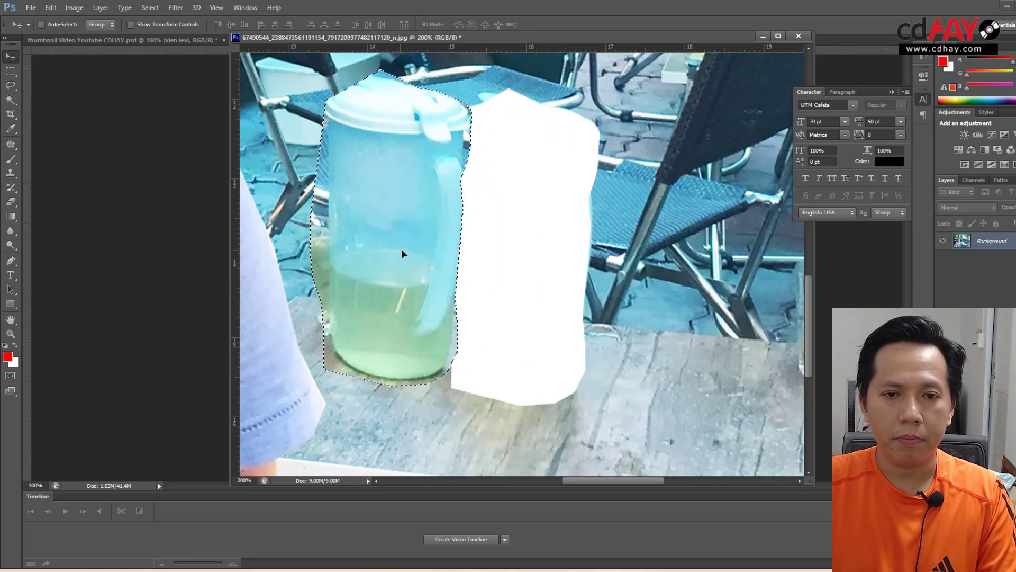
{"action": "key", "text": "ctrl+minus"}
{"action": "key", "text": "ctrl+minus"}
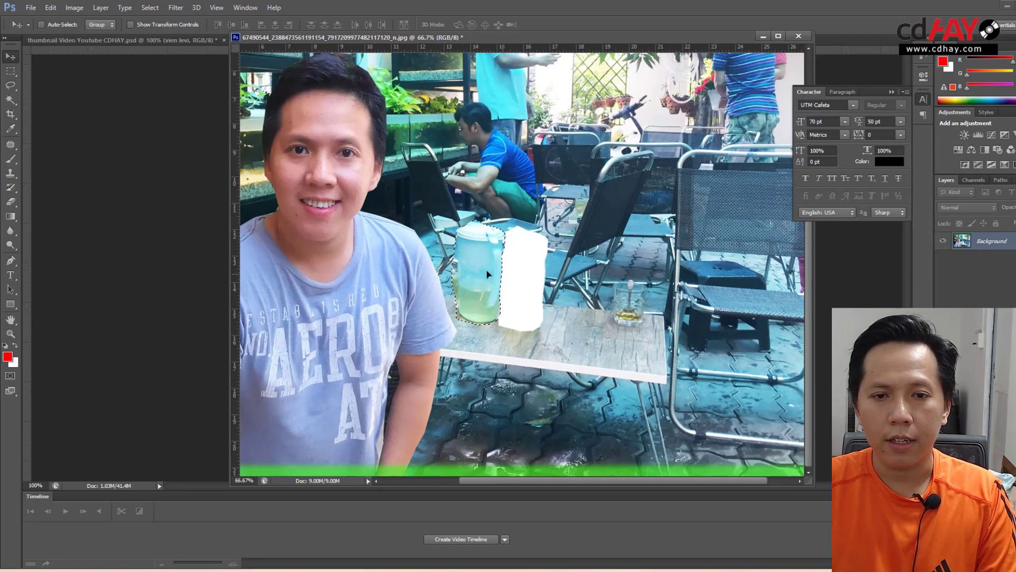
{"action": "mouse_move", "coordinate": [479, 253]}
{"action": "left_mouse_down"}
{"action": "mouse_move", "coordinate": [458, 252]}
{"action": "mouse_move", "coordinate": [524, 286]}
{"action": "left_mouse_up"}
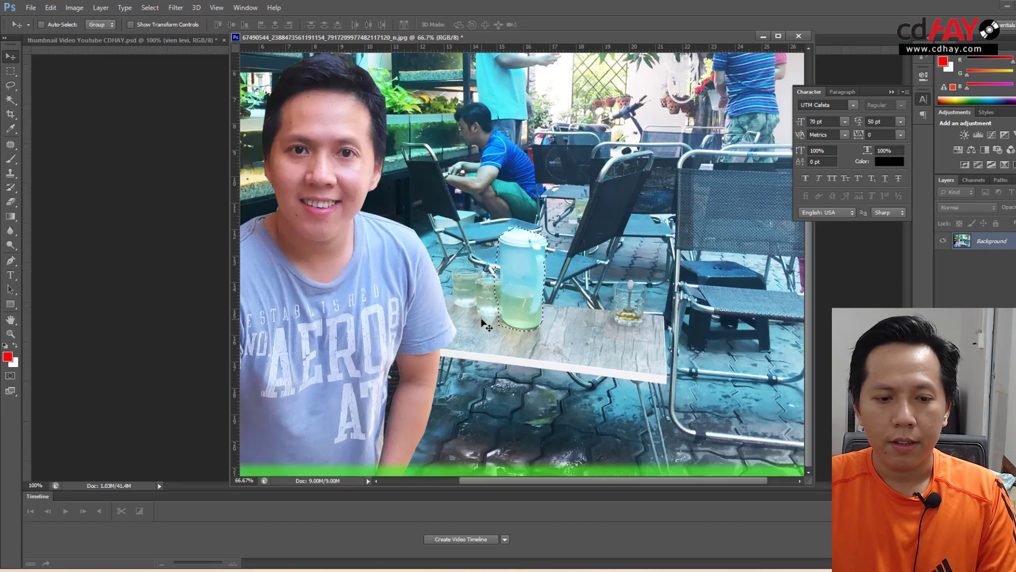
{"action": "key", "text": "ctrl+d"}
{"action": "left_click_drag", "start_coordinate": [418, 293], "coordinate": [548, 295]}
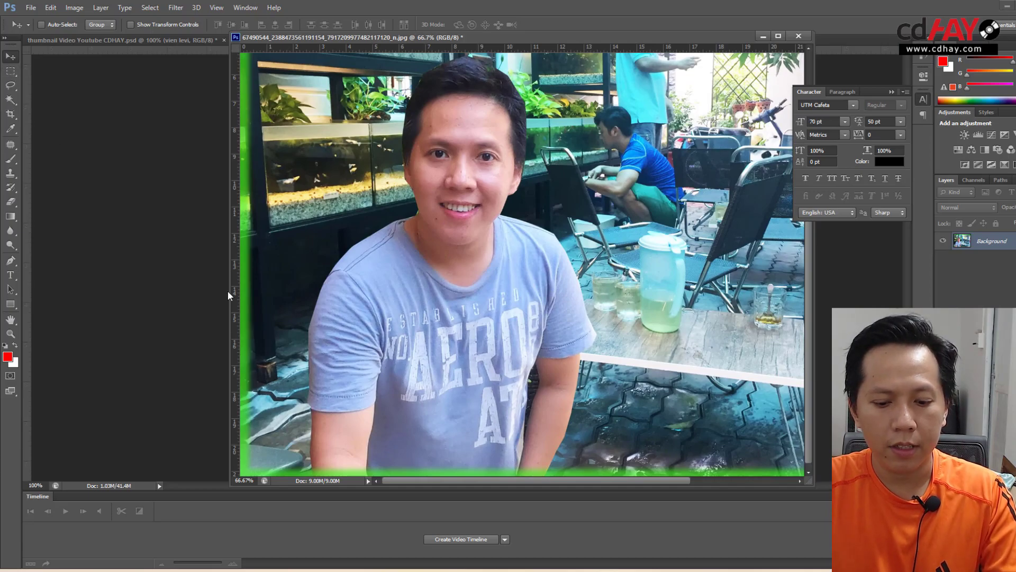
Step: Trace the Pen outline from the man's arm up his left shoulder, neck and hair
{"action": "key", "text": "p"}
{"action": "left_click", "coordinate": [310, 453]}
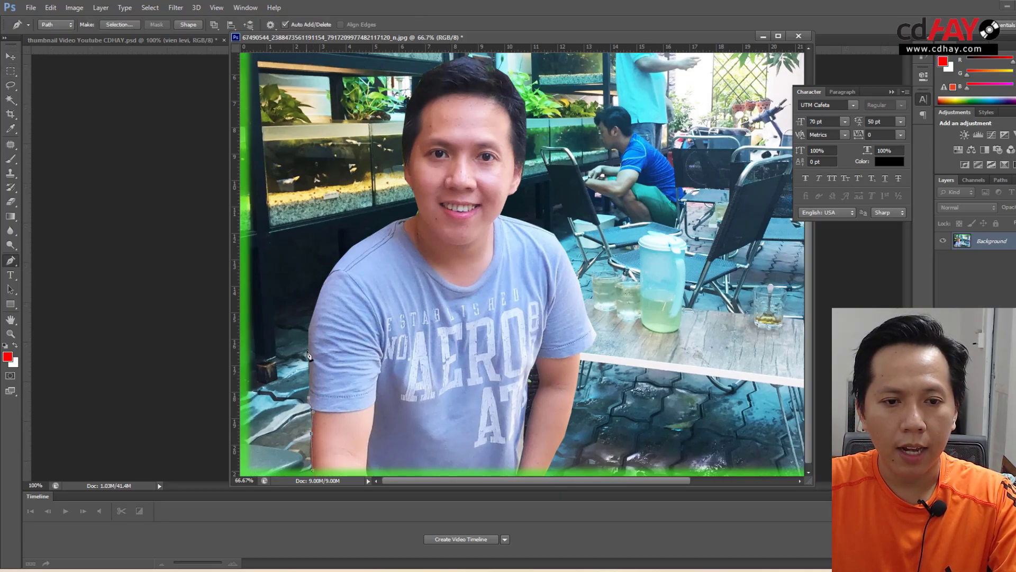
{"action": "left_click", "coordinate": [360, 244]}
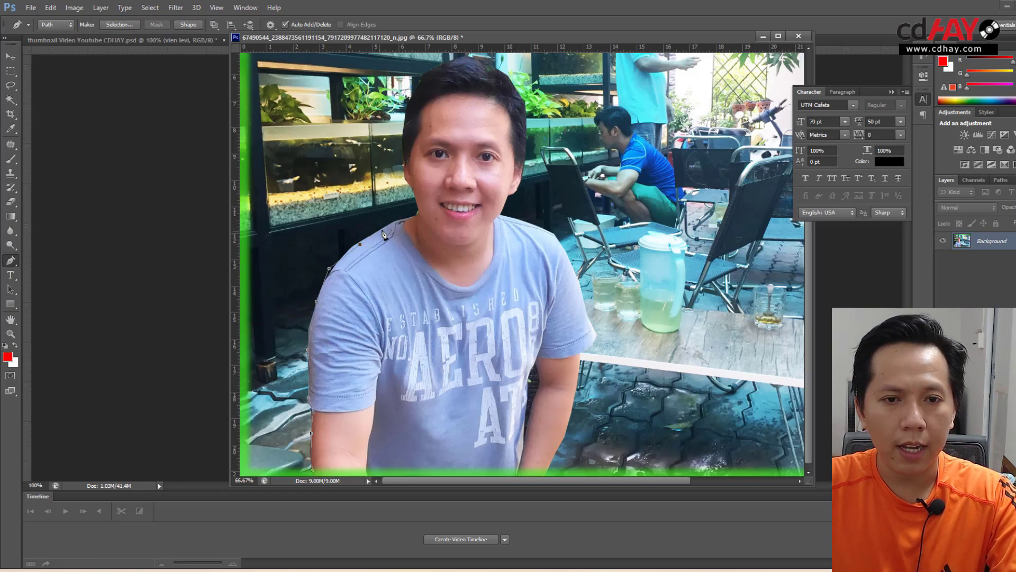
{"action": "left_click", "coordinate": [389, 223]}
{"action": "left_click", "coordinate": [414, 182]}
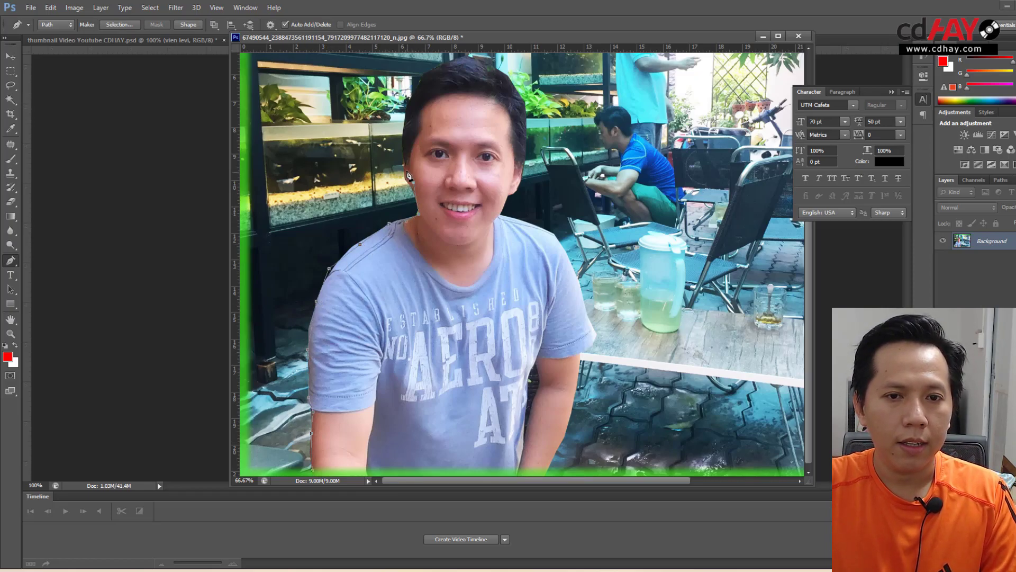
{"action": "left_click", "coordinate": [404, 166]}
{"action": "left_click", "coordinate": [410, 95]}
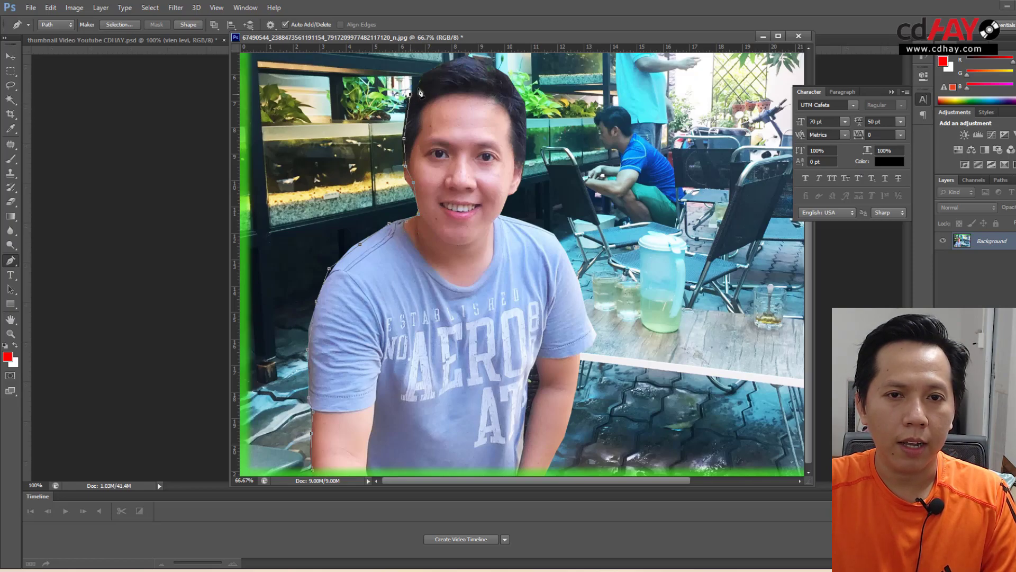
{"action": "left_click", "coordinate": [434, 69]}
{"action": "left_click", "coordinate": [476, 61]}
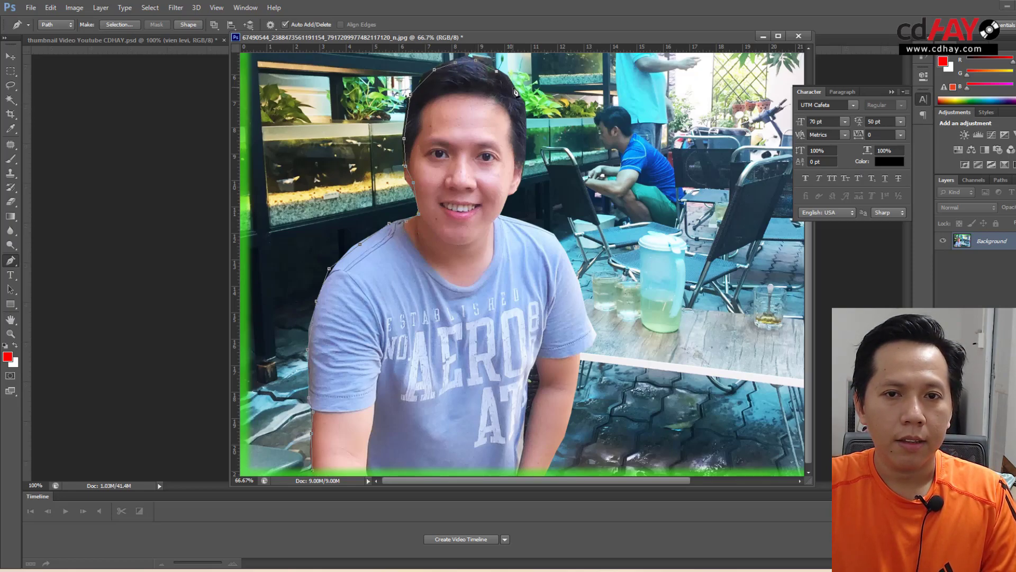
Step: Trace down his right side and arm, close the outline, and convert it to a selection
{"action": "left_click", "coordinate": [526, 140]}
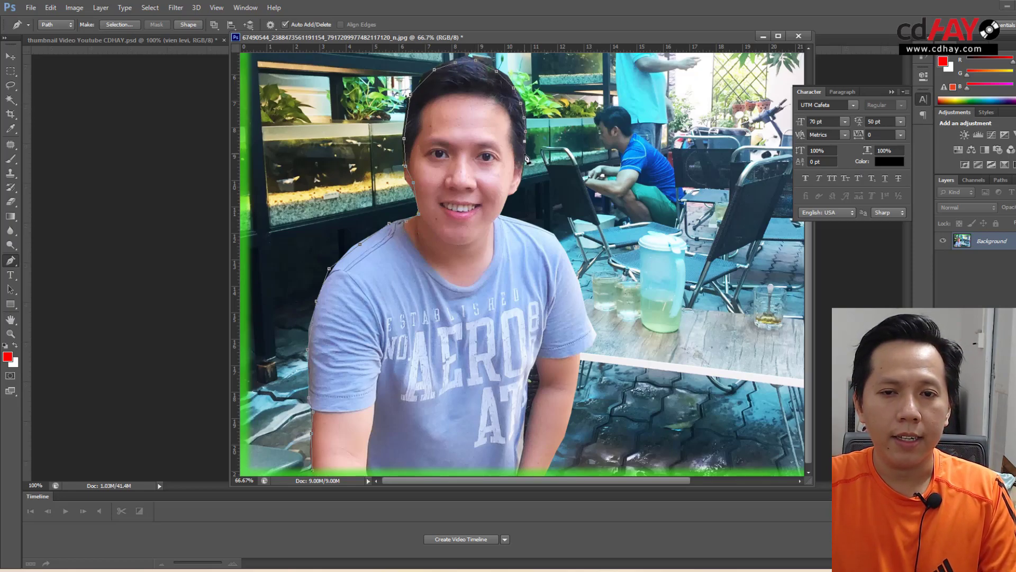
{"action": "left_click", "coordinate": [500, 204]}
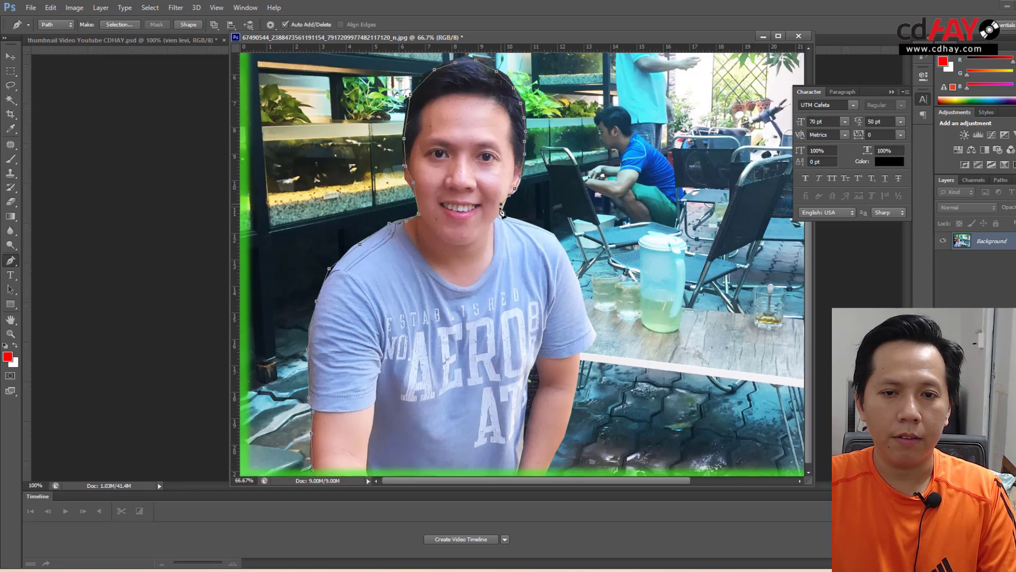
{"action": "left_click", "coordinate": [554, 235]}
{"action": "left_click_drag", "start_coordinate": [573, 210], "coordinate": [503, 207]}
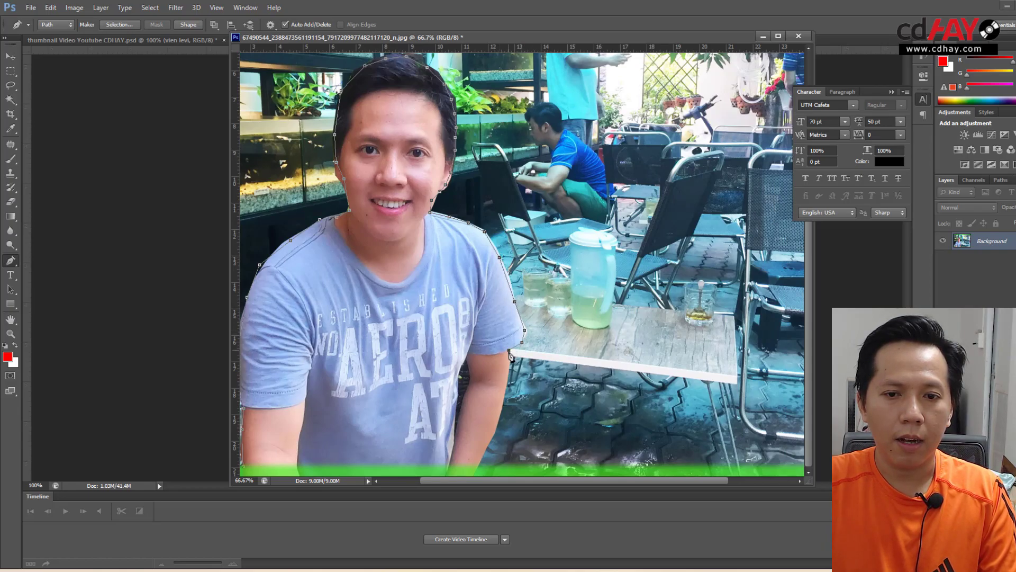
{"action": "left_click", "coordinate": [502, 392]}
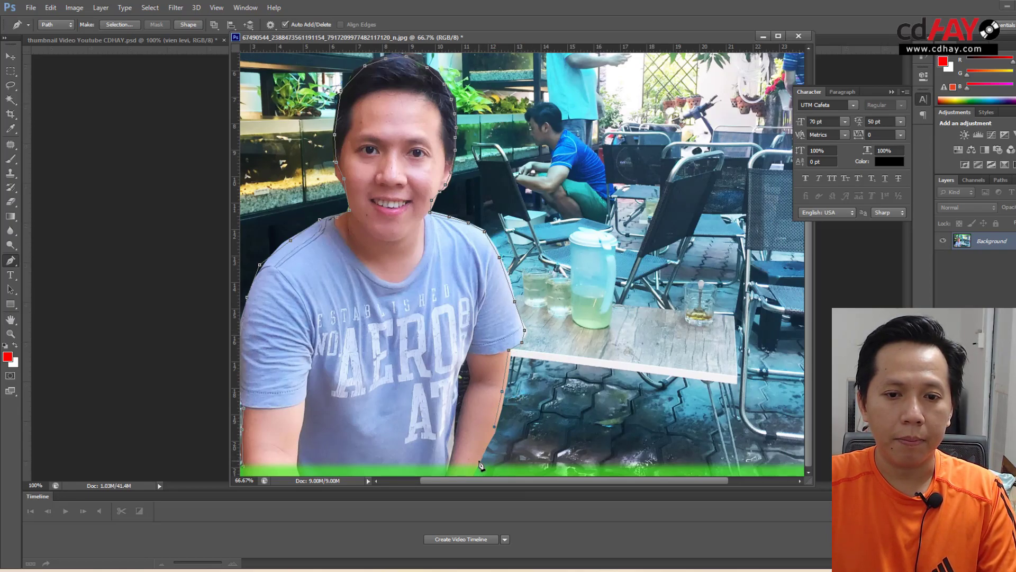
{"action": "key", "text": "ctrl+minus"}
{"action": "key", "text": "ctrl+minus"}
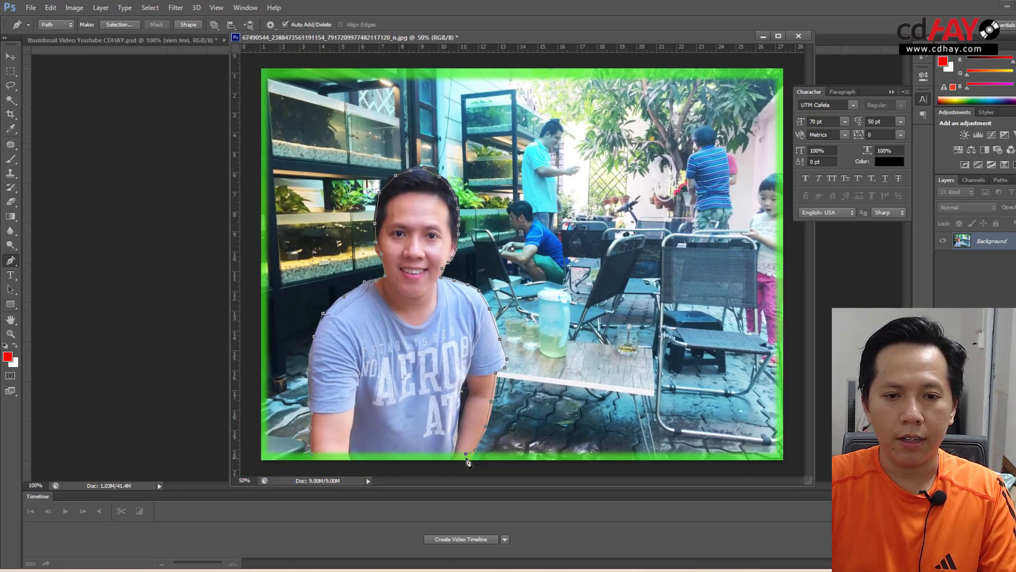
{"action": "left_click", "coordinate": [365, 418]}
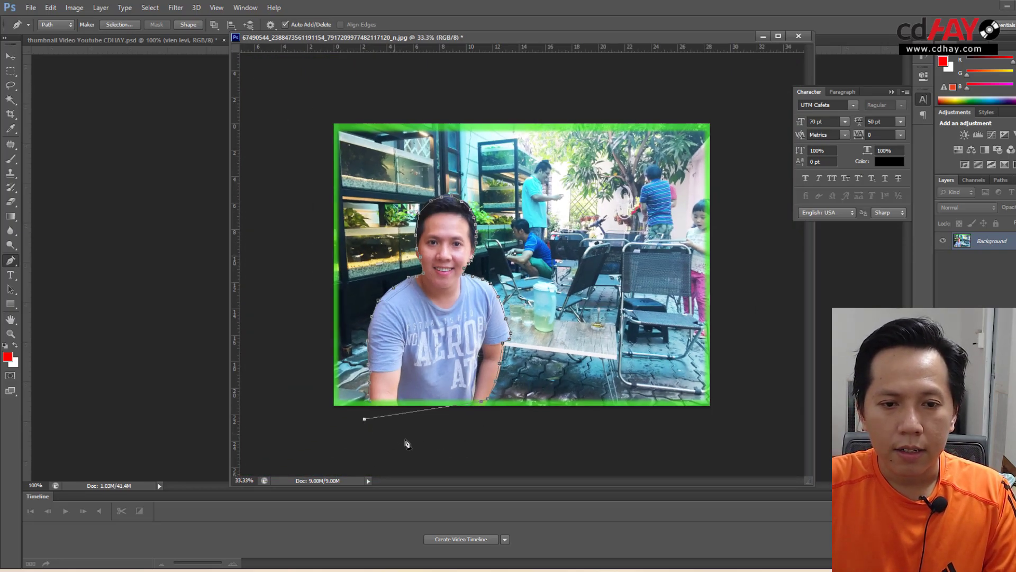
{"action": "key", "text": "ctrl+Return"}
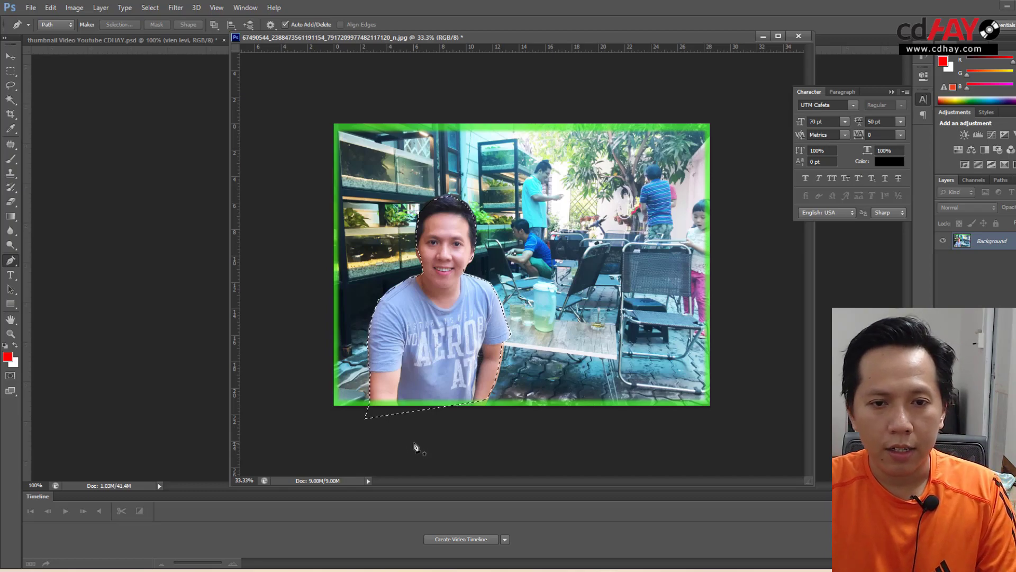
{"action": "key", "text": "v"}
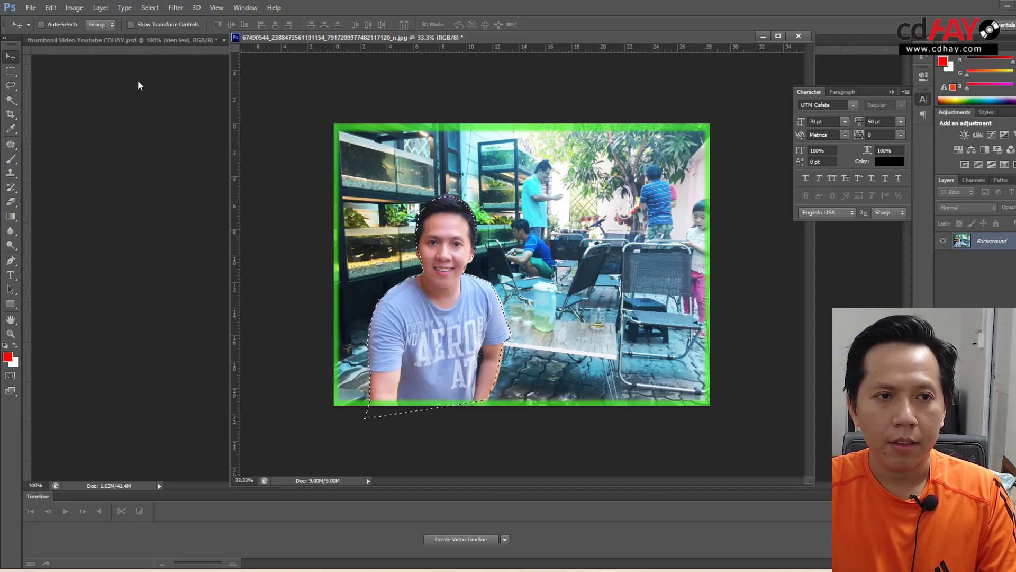
Step: Duplicate the selected man onto Layer 1 with Ctrl+J (Layer via Copy)
{"action": "left_click", "coordinate": [74, 8]}
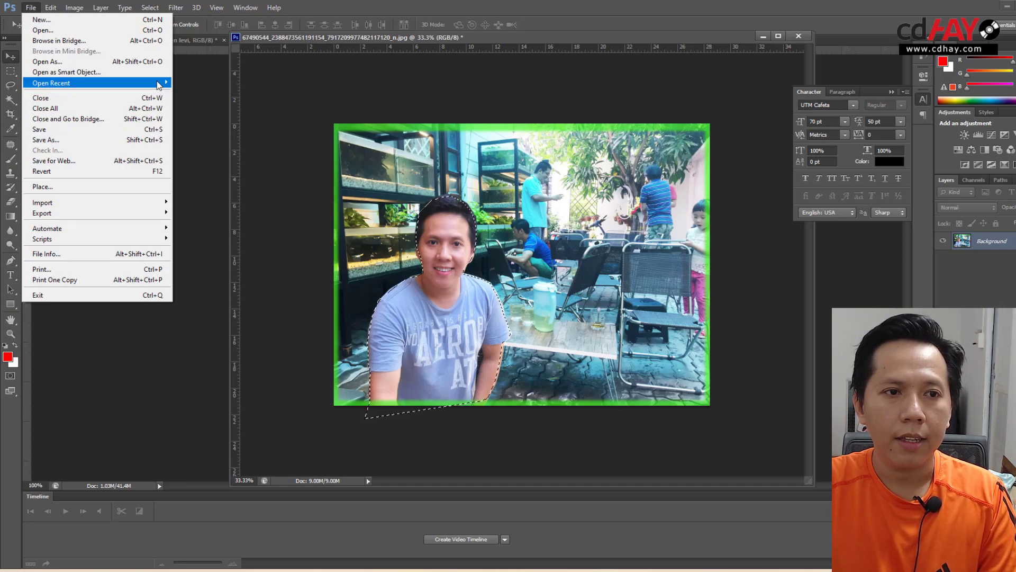
{"action": "mouse_move", "coordinate": [100, 8]}
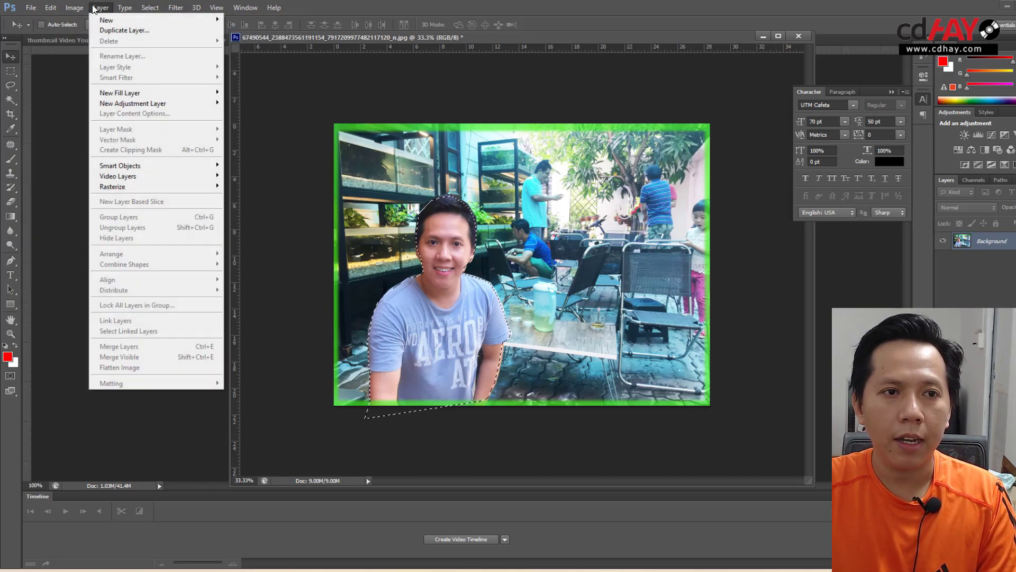
{"action": "key", "text": "Escape"}
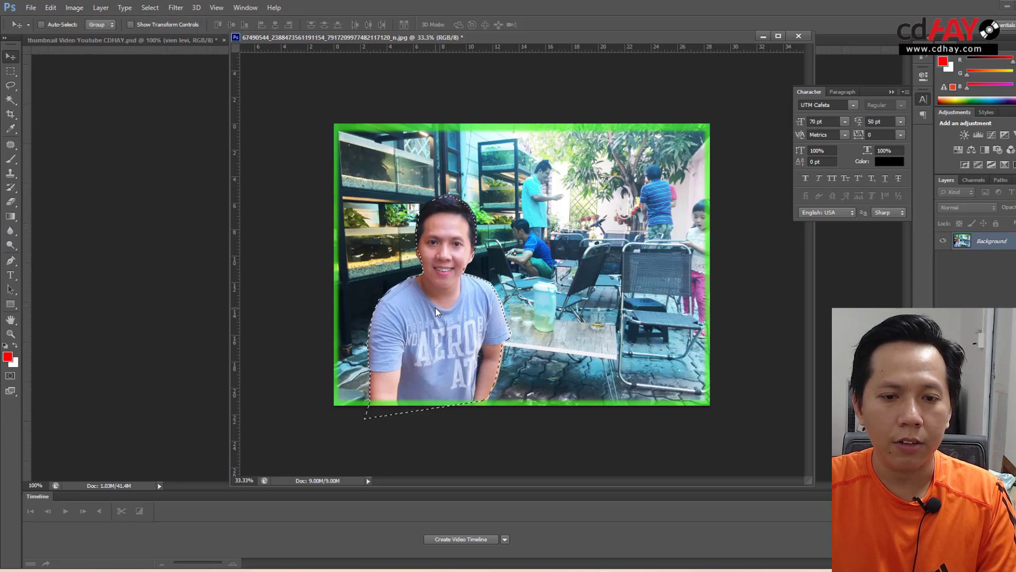
{"action": "key", "text": "ctrl+j"}
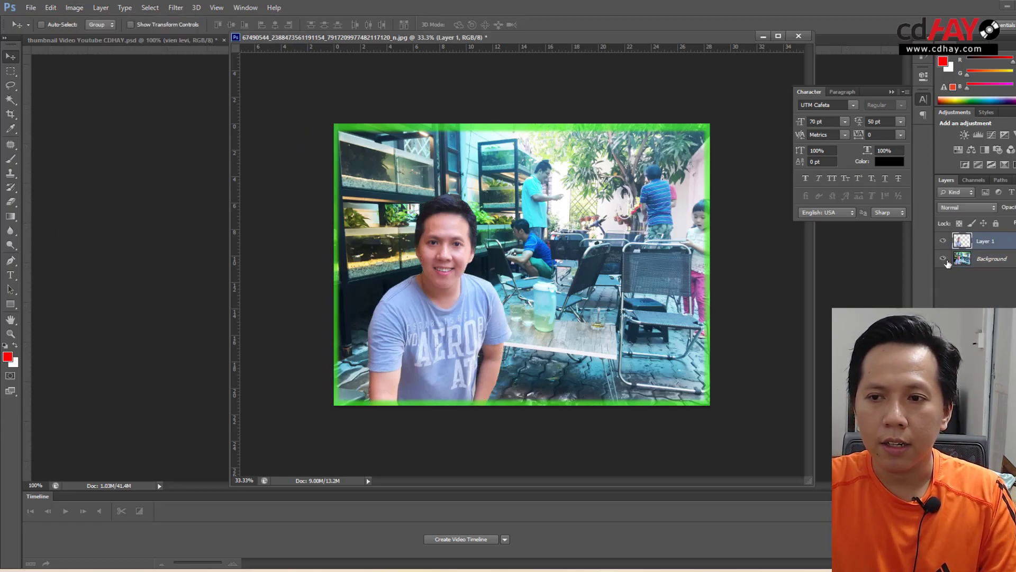
{"action": "left_click", "coordinate": [943, 259]}
{"action": "mouse_move", "coordinate": [431, 317]}
{"action": "left_mouse_down"}
{"action": "mouse_move", "coordinate": [468, 281]}
{"action": "mouse_move", "coordinate": [461, 219]}
{"action": "left_mouse_up"}
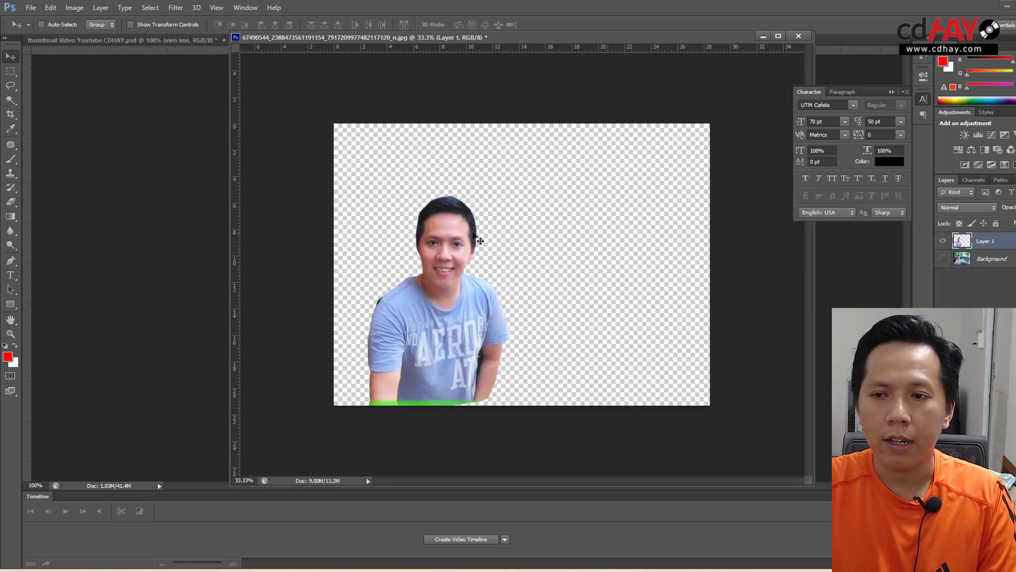
{"action": "left_click", "coordinate": [943, 258]}
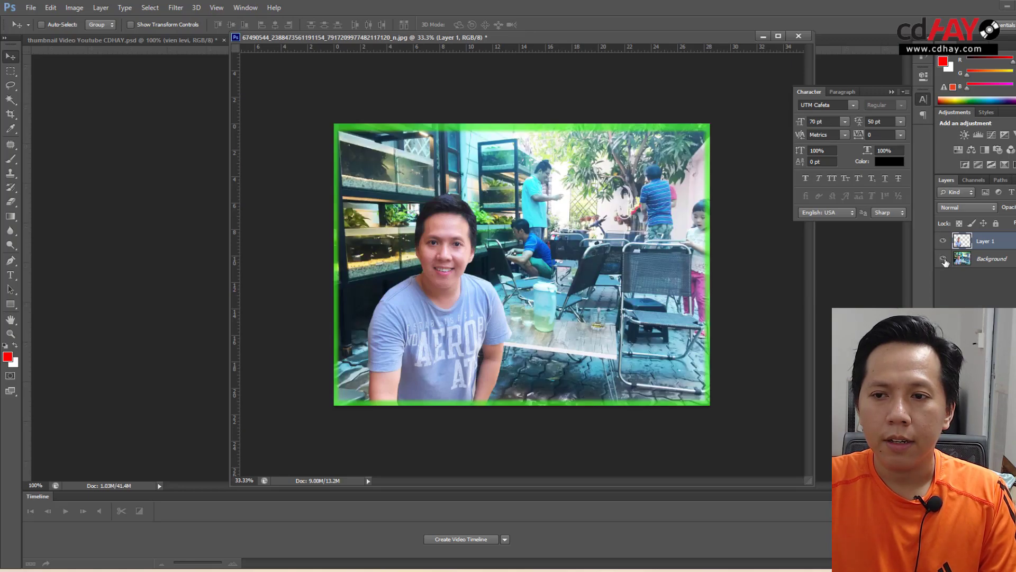
{"action": "left_click", "coordinate": [943, 259]}
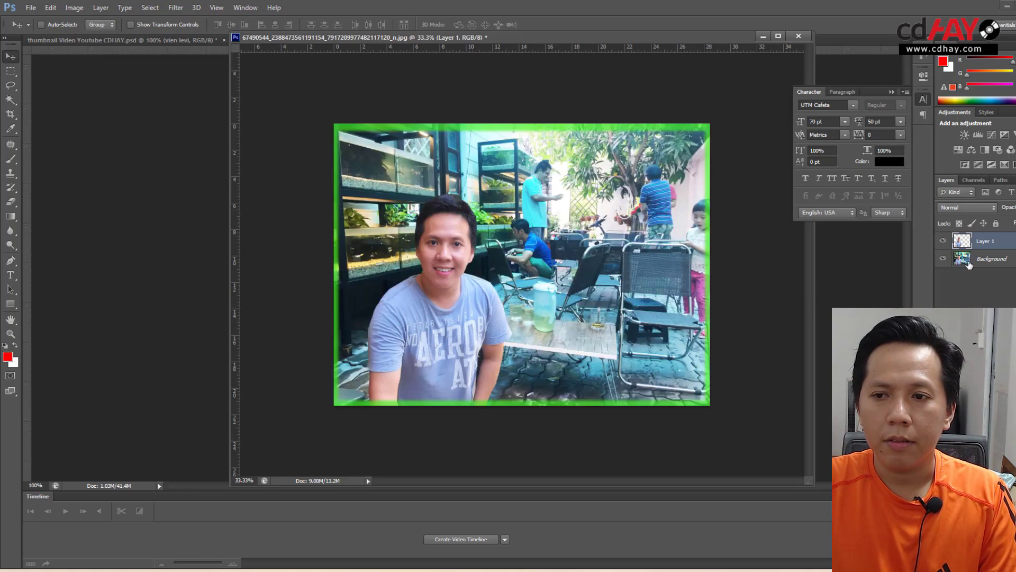
{"action": "left_click", "coordinate": [969, 263]}
{"action": "left_click", "coordinate": [969, 243]}
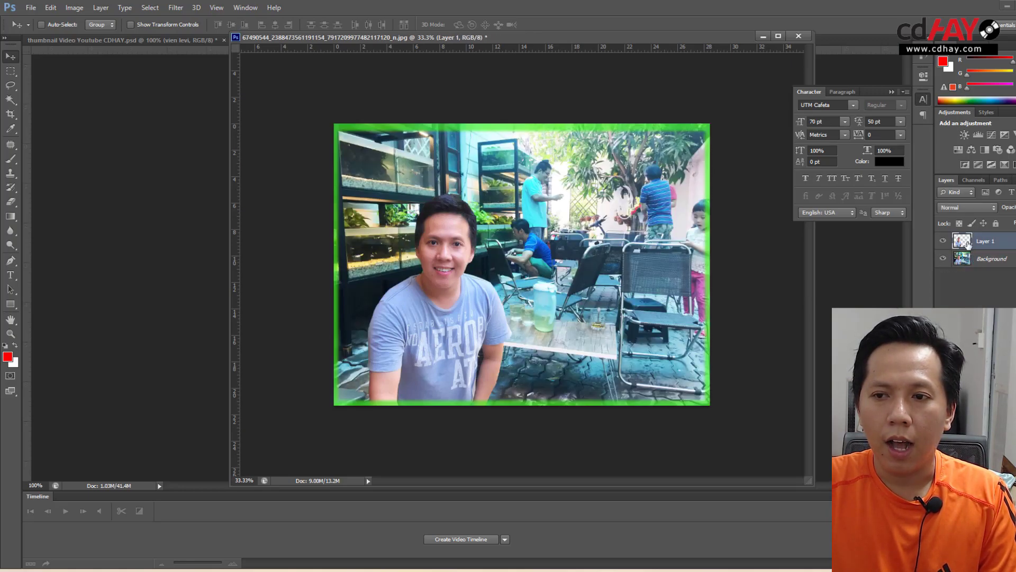
{"action": "left_click_drag", "start_coordinate": [454, 302], "coordinate": [518, 305]}
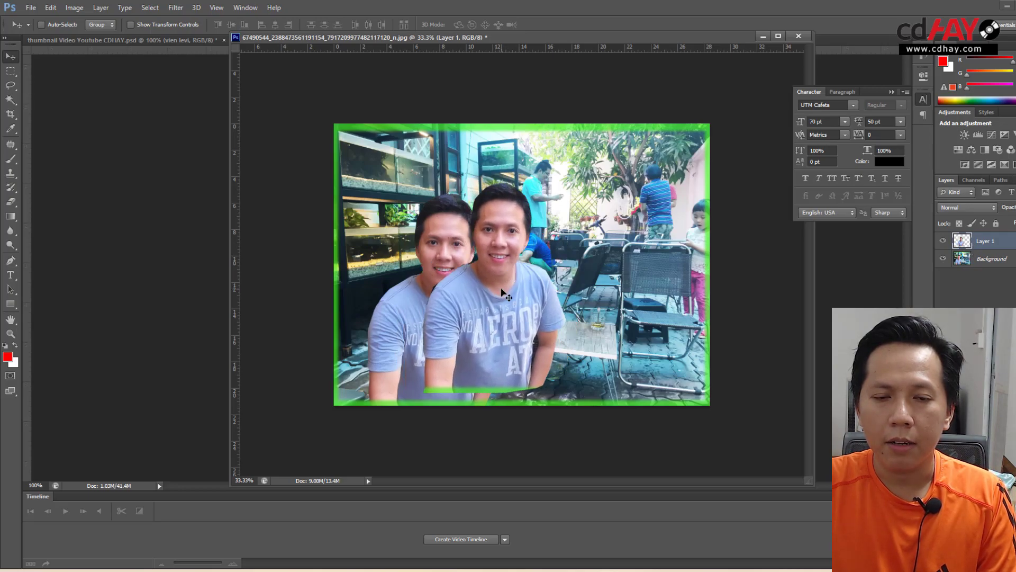
{"action": "key", "text": "ctrl+z"}
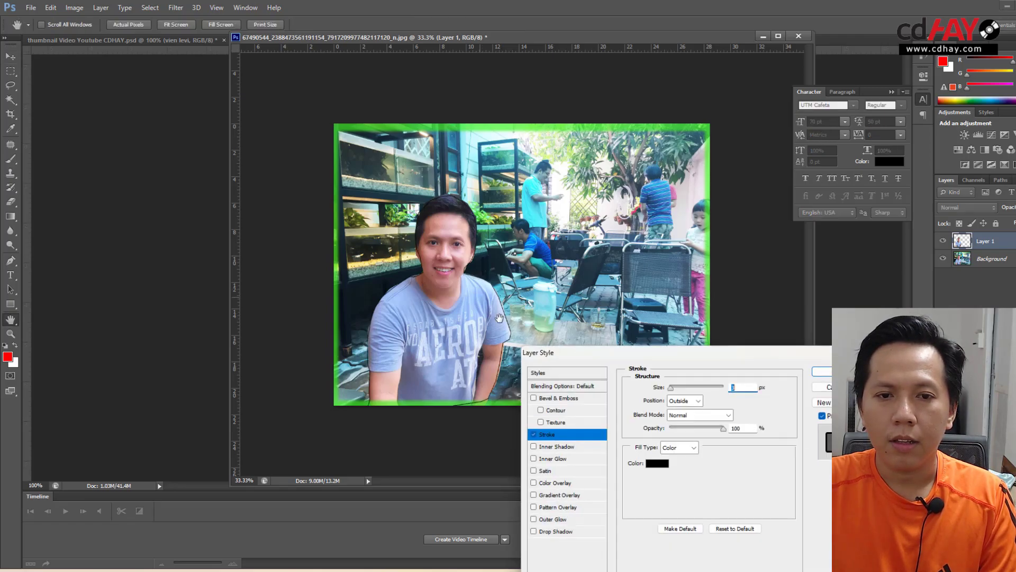
Step: Set the Layer 1 stroke colour to white and its size to 24 px
{"action": "left_click_drag", "start_coordinate": [675, 352], "coordinate": [672, 281]}
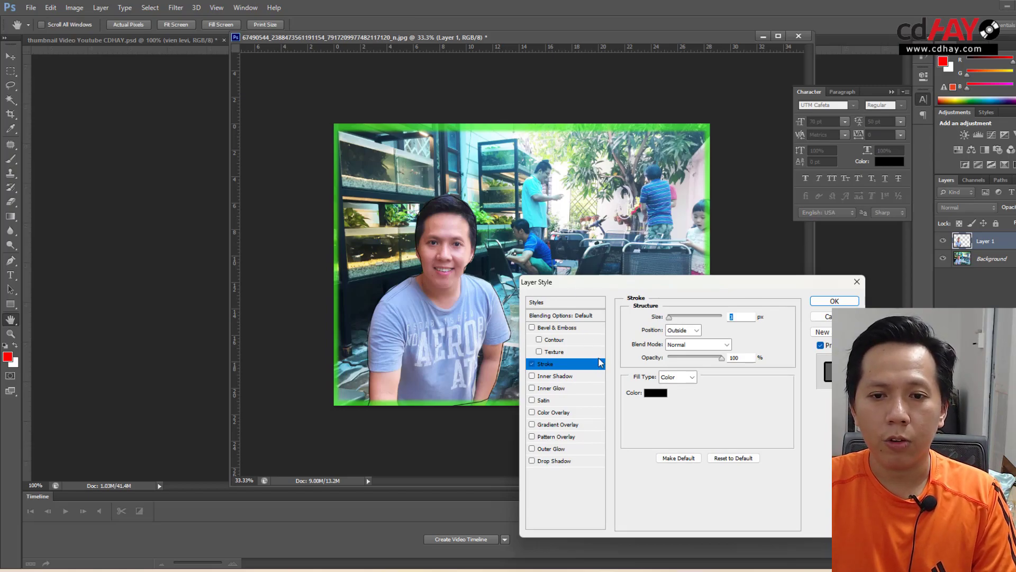
{"action": "mouse_move", "coordinate": [669, 316]}
{"action": "left_mouse_down"}
{"action": "mouse_move", "coordinate": [690, 317]}
{"action": "mouse_move", "coordinate": [681, 324]}
{"action": "left_mouse_up"}
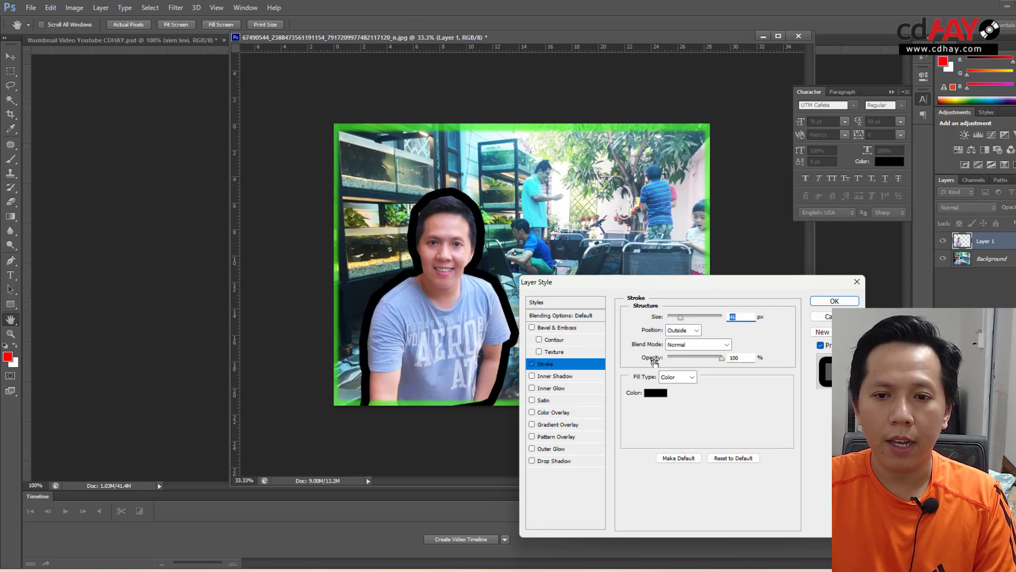
{"action": "left_click", "coordinate": [655, 392]}
{"action": "left_click_drag", "start_coordinate": [480, 415], "coordinate": [452, 409]}
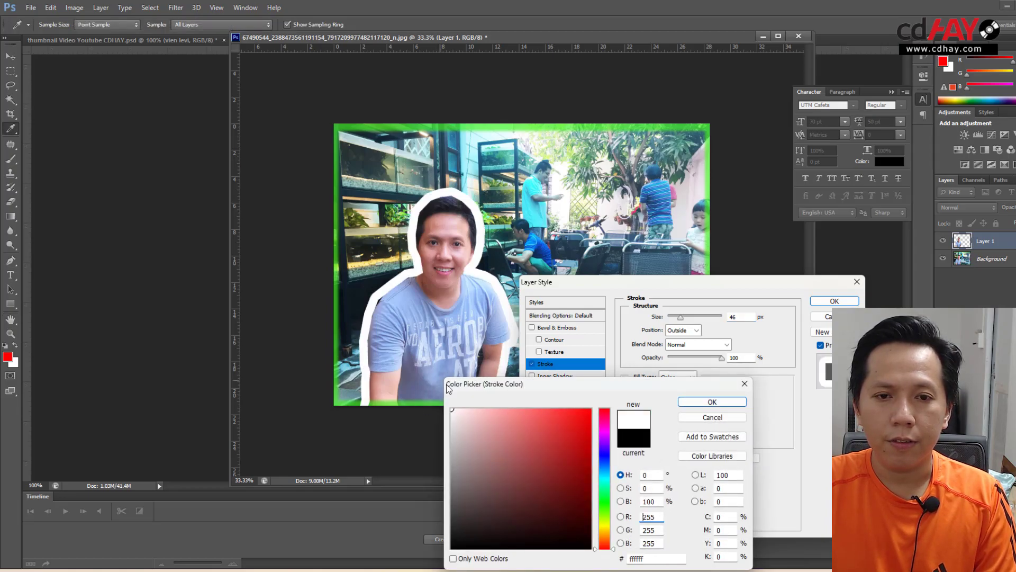
{"action": "left_click", "coordinate": [712, 401]}
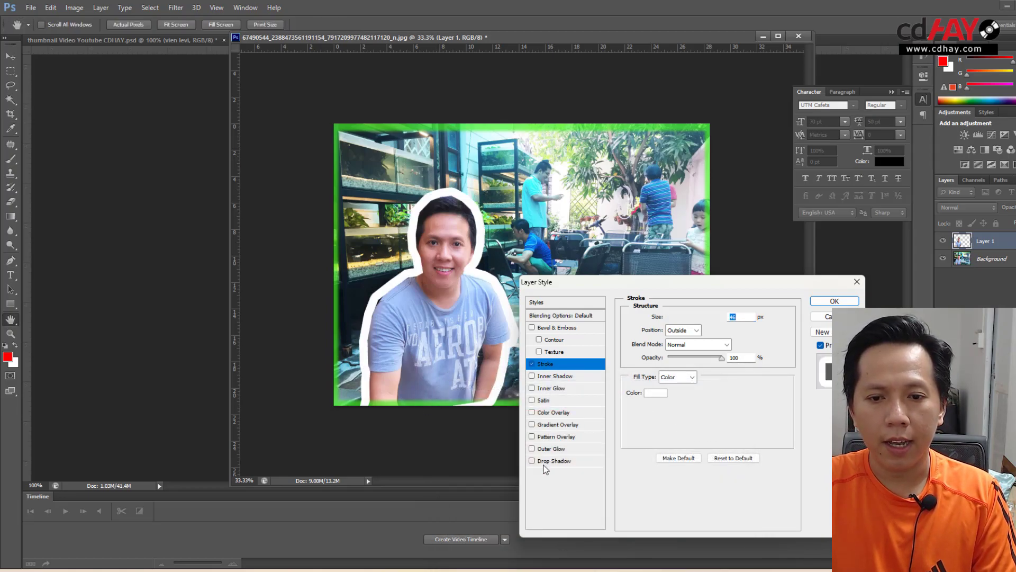
{"action": "left_click_drag", "start_coordinate": [682, 316], "coordinate": [675, 319]}
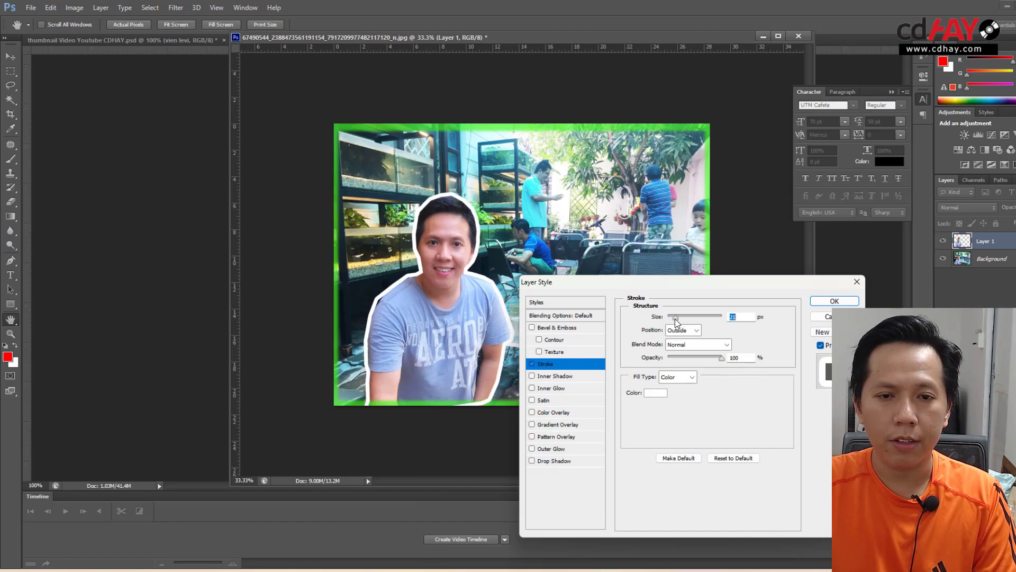
Step: Preview a yellow stroke colour, revert to white, and apply the stroke
{"action": "left_click", "coordinate": [655, 392]}
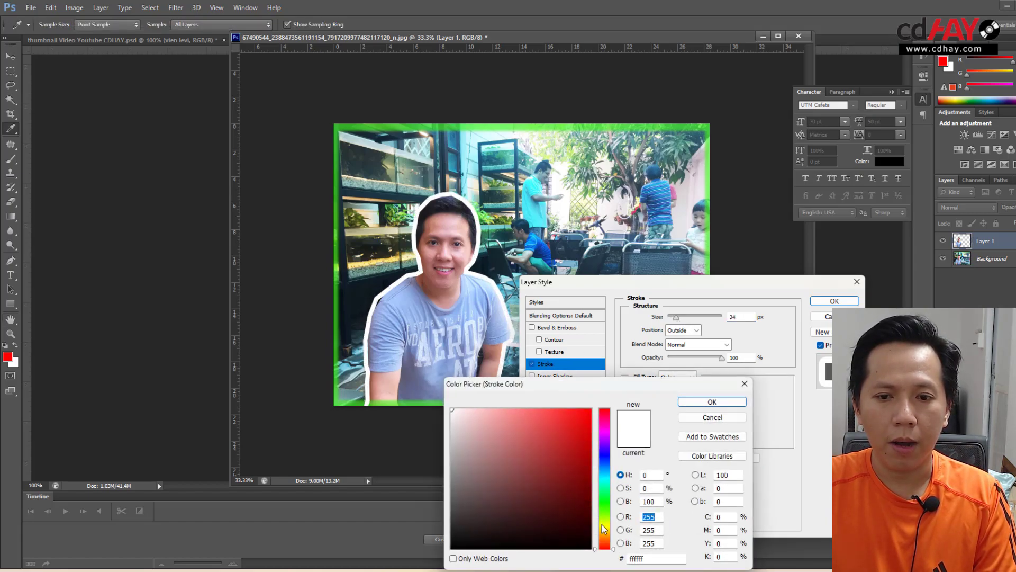
{"action": "left_click", "coordinate": [602, 525]}
{"action": "left_click", "coordinate": [591, 409]}
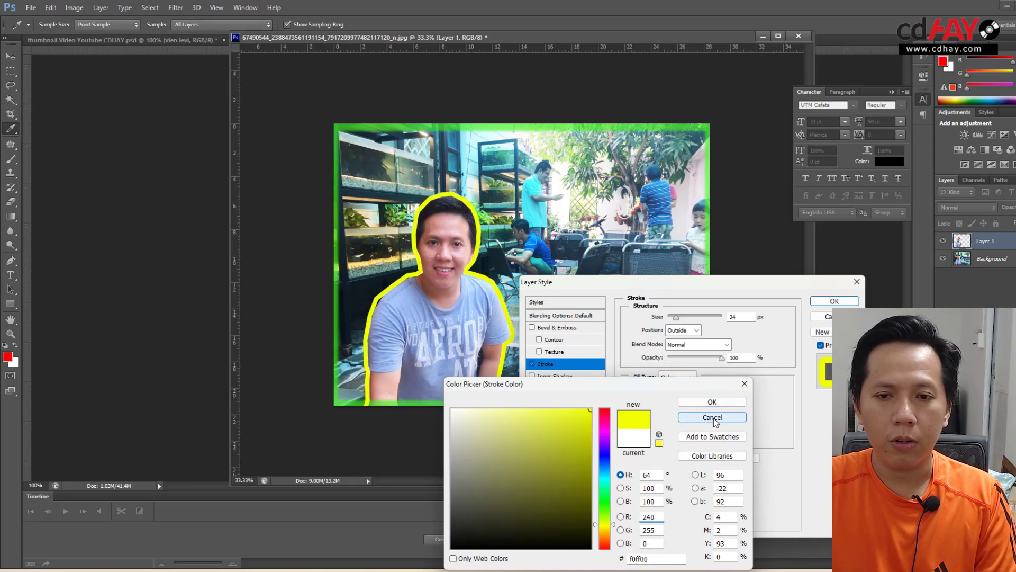
{"action": "left_click", "coordinate": [712, 418]}
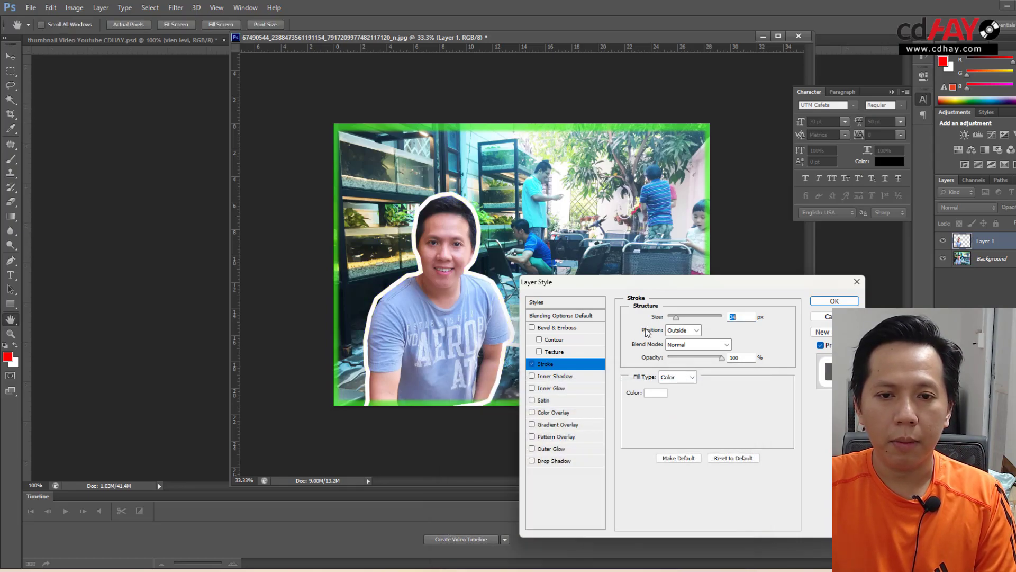
{"action": "left_click", "coordinate": [834, 301]}
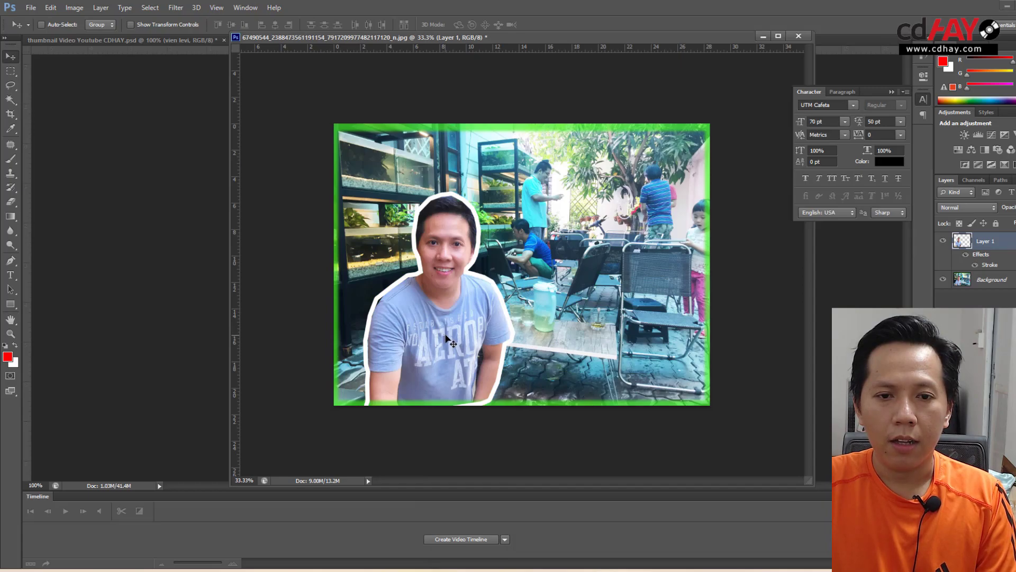
Step: Move the white-outlined man to the right side of the photo
{"action": "left_click_drag", "start_coordinate": [446, 339], "coordinate": [443, 338]}
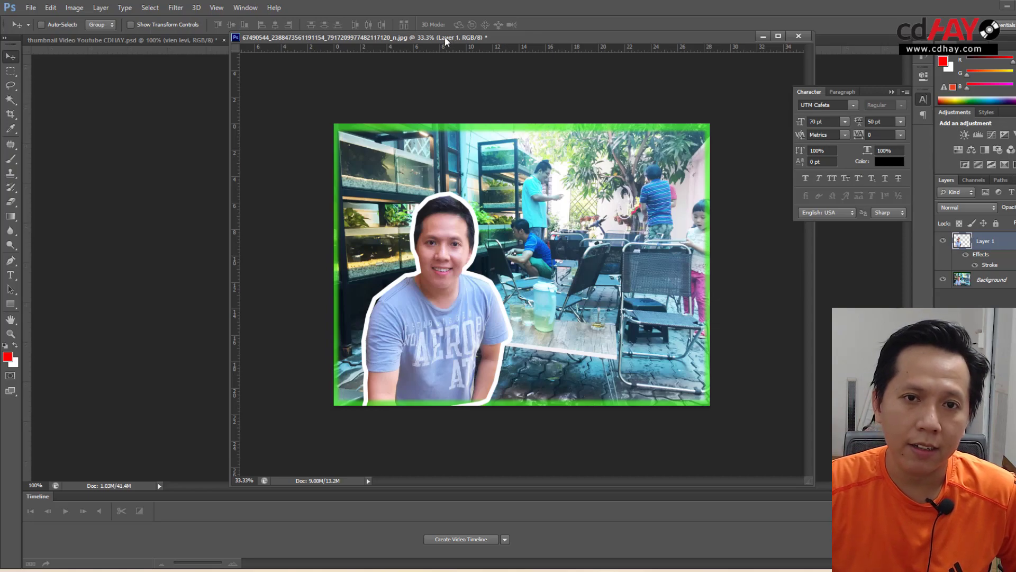
{"action": "left_click_drag", "start_coordinate": [445, 42], "coordinate": [389, 76]}
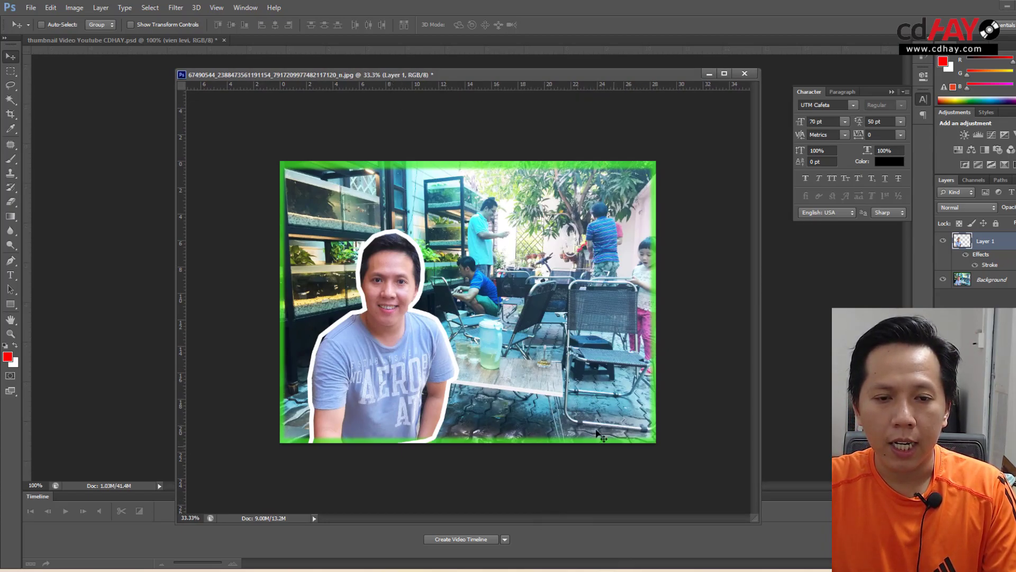
{"action": "left_click_drag", "start_coordinate": [393, 359], "coordinate": [546, 352]}
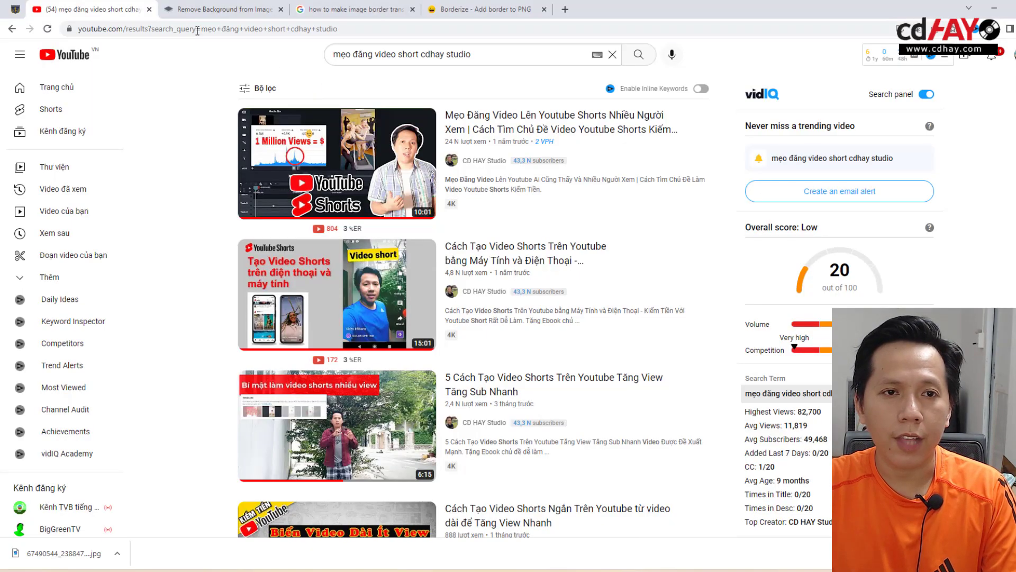
Step: Upload the photo to remove.bg, dismiss the full-resolution download prompt, and open the downloaded file
{"action": "left_click", "coordinate": [229, 10]}
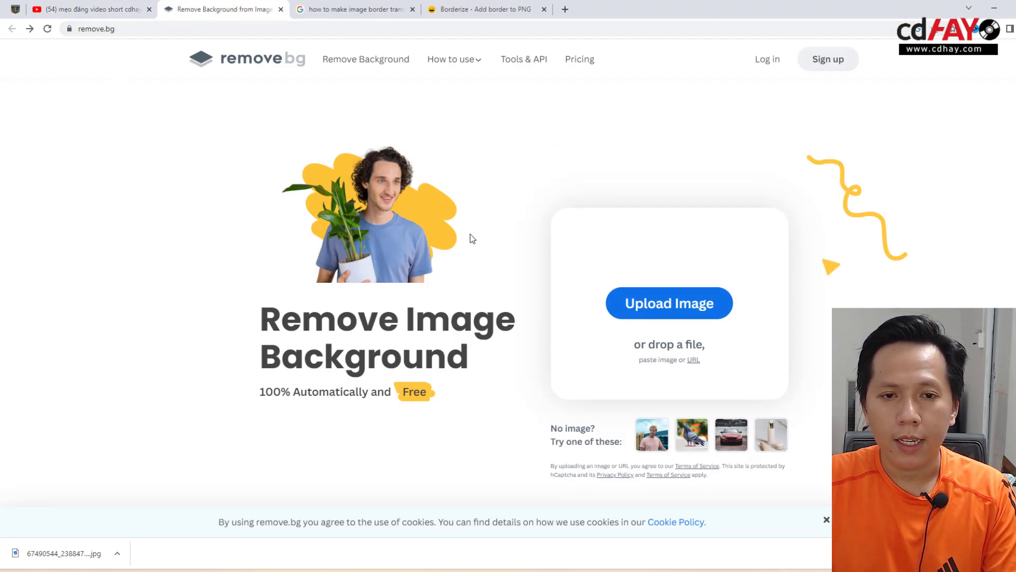
{"action": "left_click", "coordinate": [692, 315]}
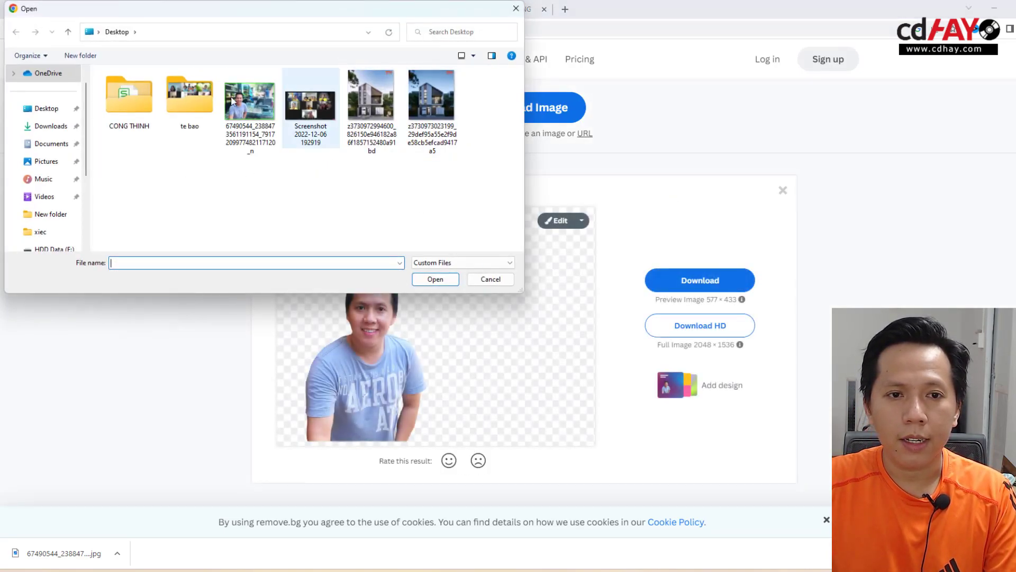
{"action": "double_click", "coordinate": [258, 103]}
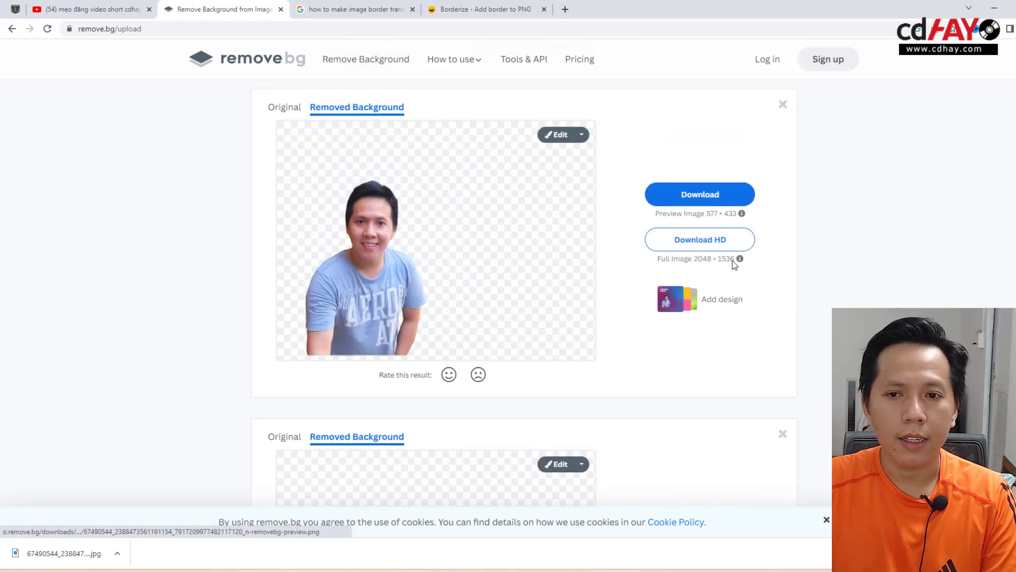
{"action": "left_click", "coordinate": [707, 248]}
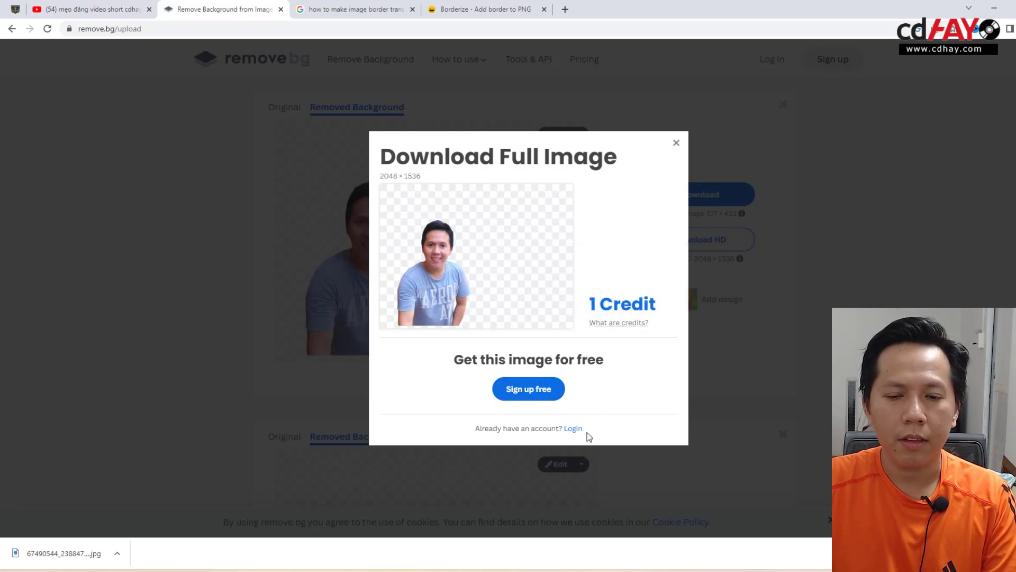
{"action": "left_click", "coordinate": [676, 143]}
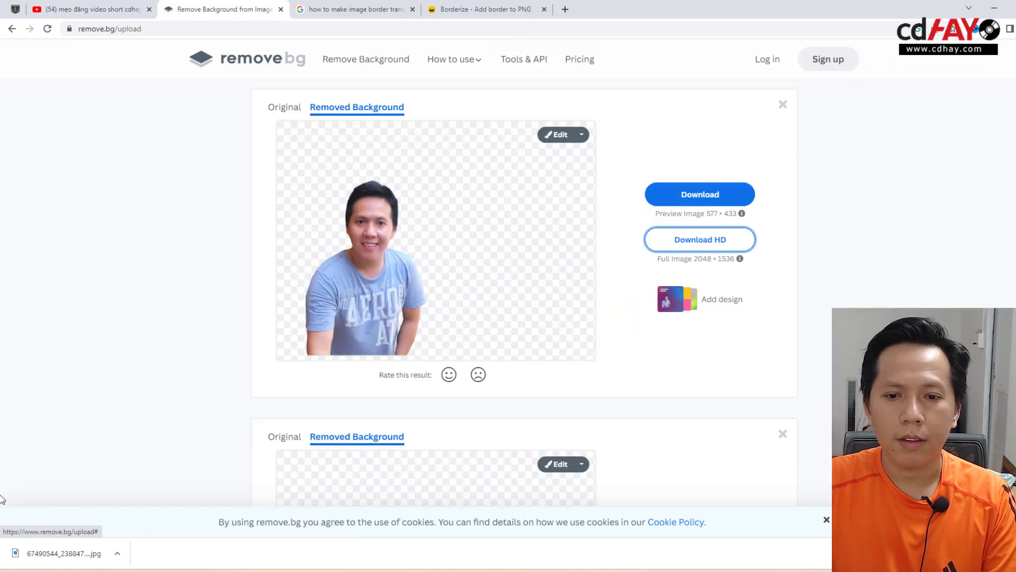
{"action": "left_click", "coordinate": [50, 555]}
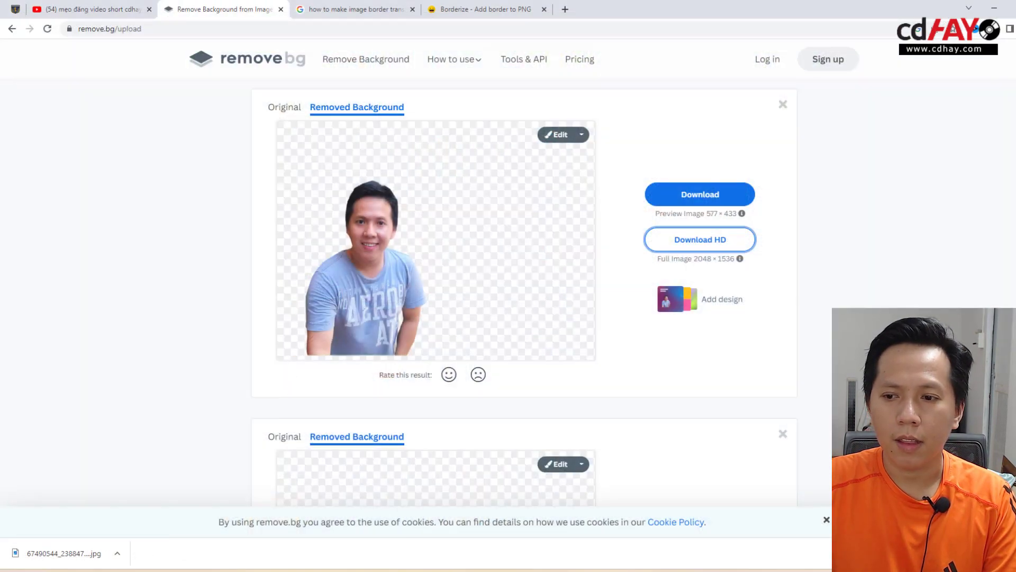
Step: Download the preview-size cutout PNG, inspect it in the viewer, then scroll the results
{"action": "left_click", "coordinate": [701, 194]}
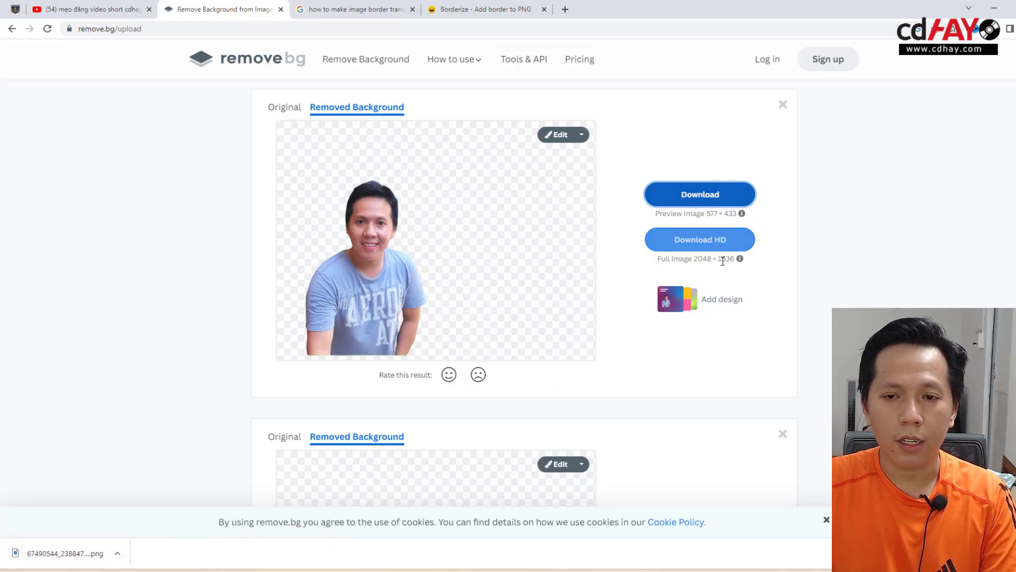
{"action": "left_click", "coordinate": [77, 551]}
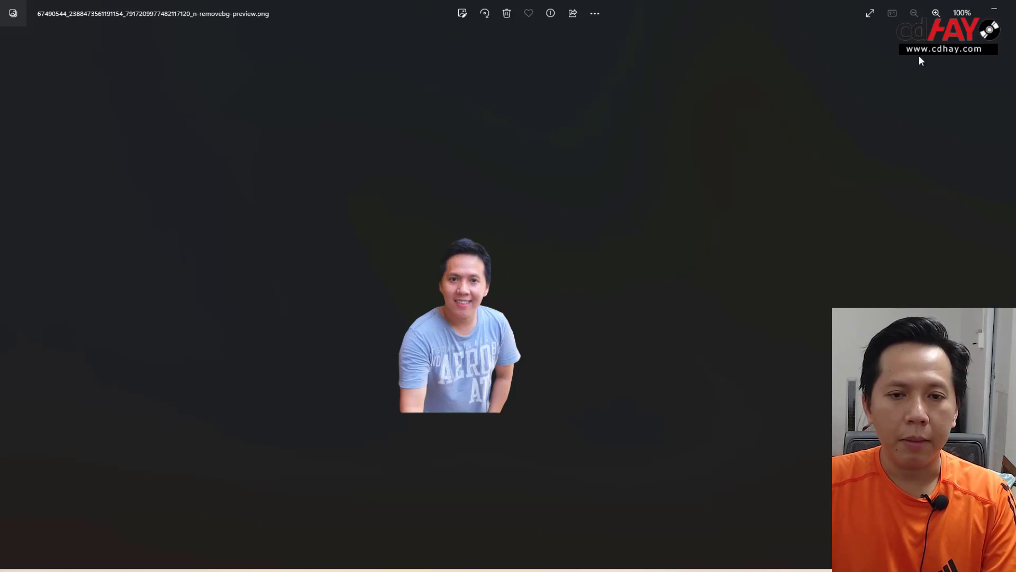
{"action": "left_click", "coordinate": [994, 9]}
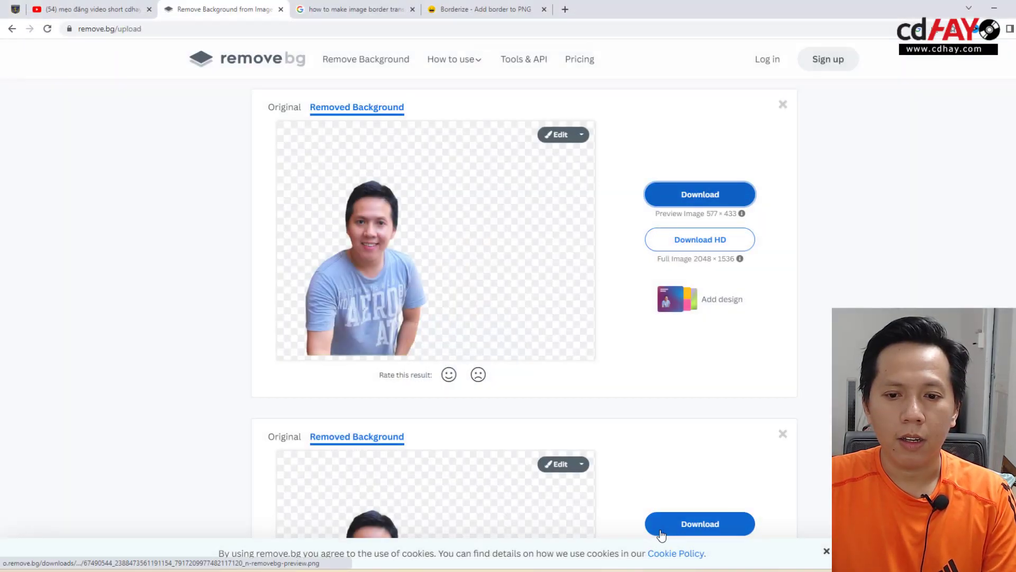
{"action": "scroll", "coordinate": [263, 381], "scroll_direction": "down", "scroll_amount": 3}
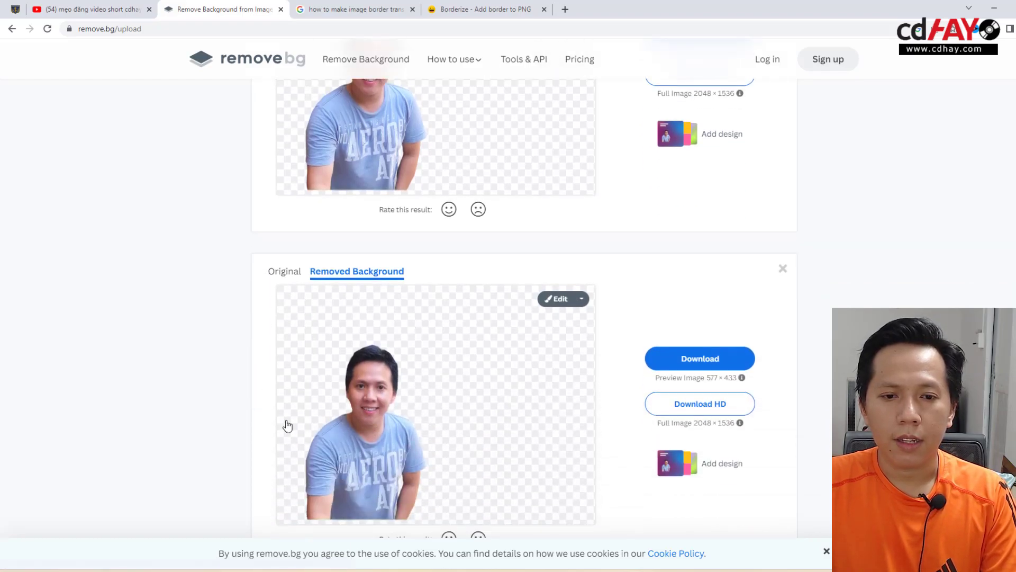
{"action": "scroll", "coordinate": [399, 296], "scroll_direction": "up", "scroll_amount": 2}
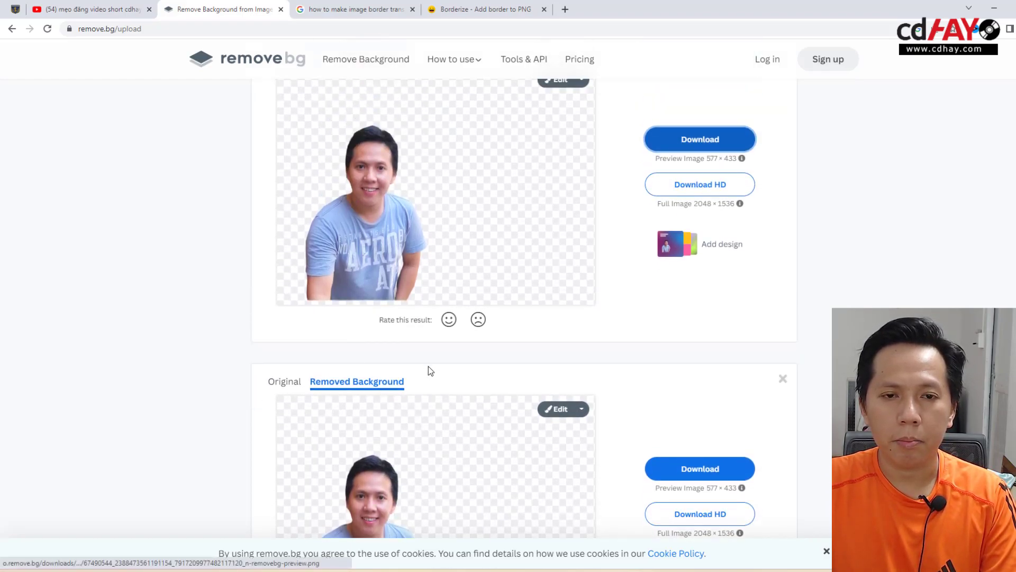
{"action": "scroll", "coordinate": [427, 366], "scroll_direction": "down", "scroll_amount": 2}
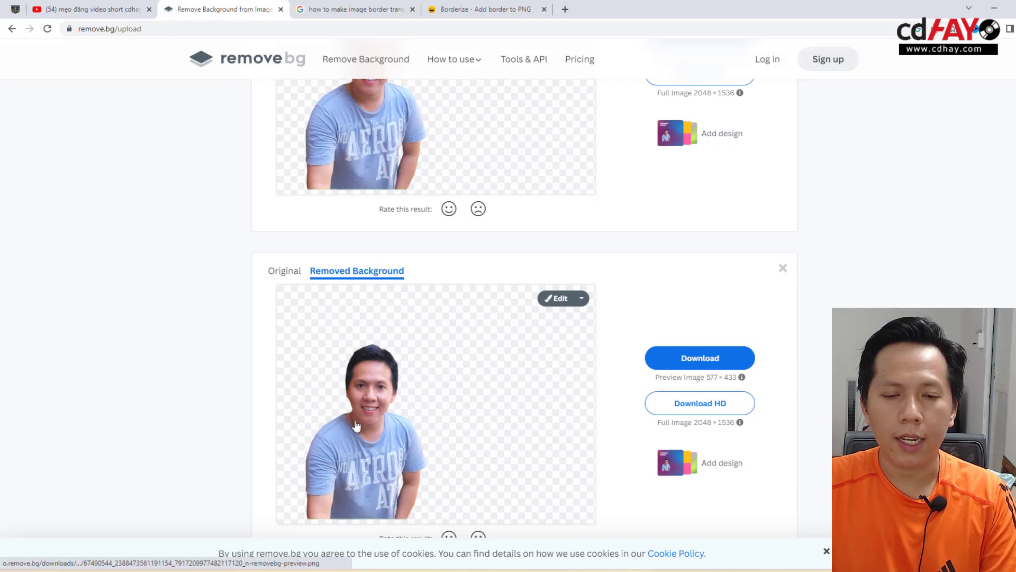
{"action": "scroll", "coordinate": [312, 366], "scroll_direction": "down", "scroll_amount": 2}
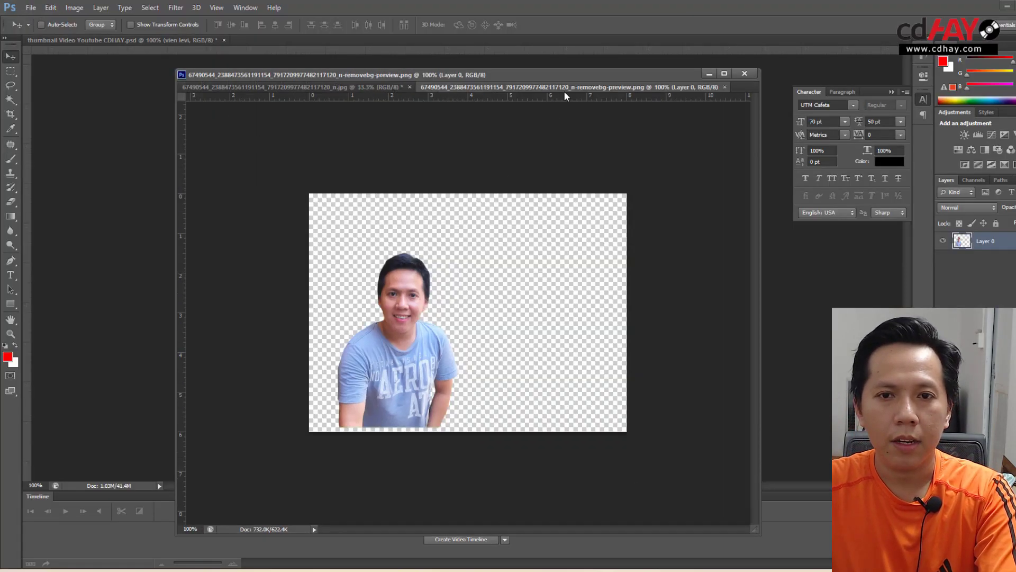
Step: Drag the removebg cutout into the bordered photo, enlarge it and move it beside the man
{"action": "left_click_drag", "start_coordinate": [564, 91], "coordinate": [640, 132]}
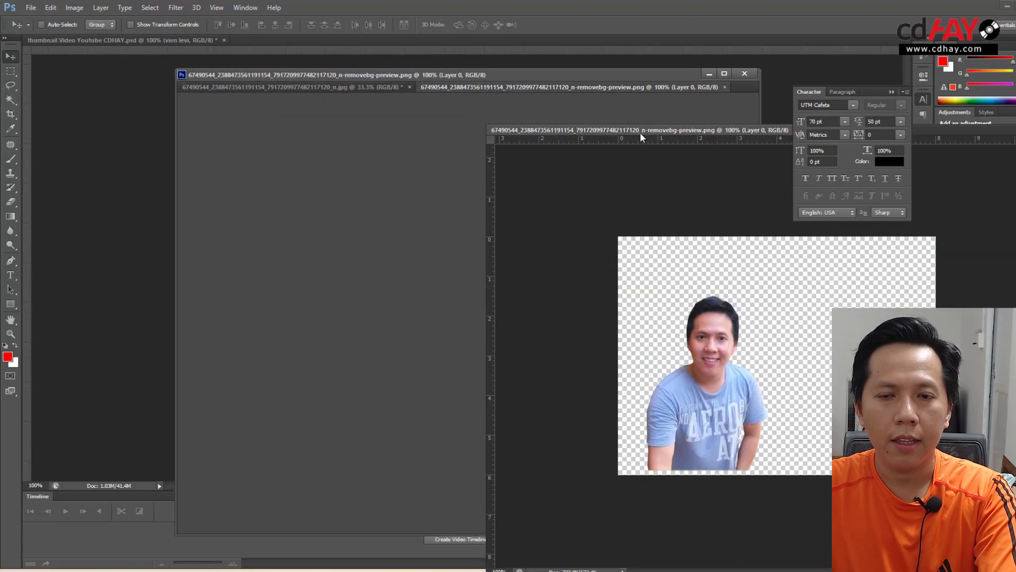
{"action": "left_click_drag", "start_coordinate": [718, 307], "coordinate": [720, 294]}
{"action": "left_click_drag", "start_coordinate": [439, 242], "coordinate": [482, 326]}
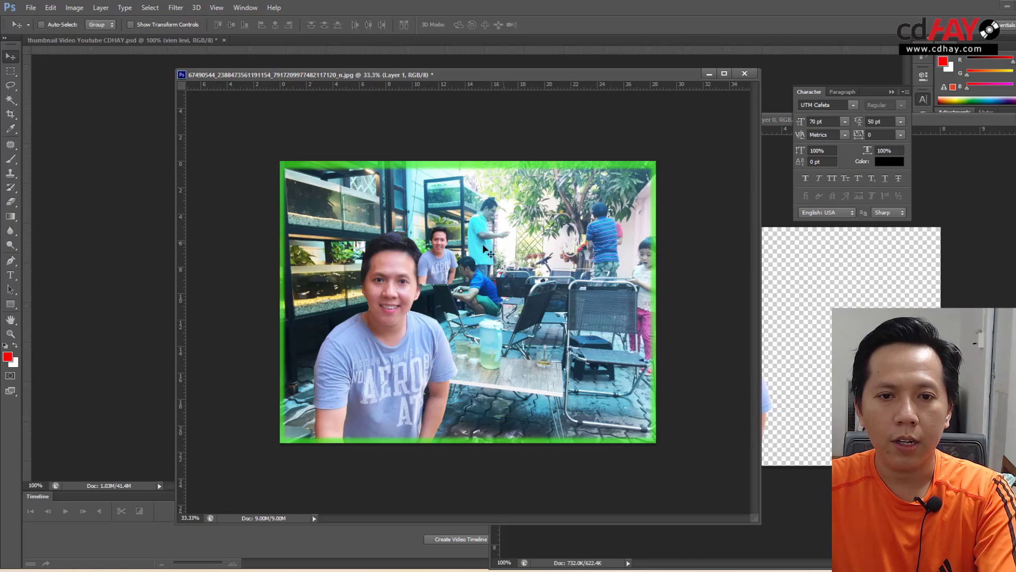
{"action": "key", "text": "ctrl+t"}
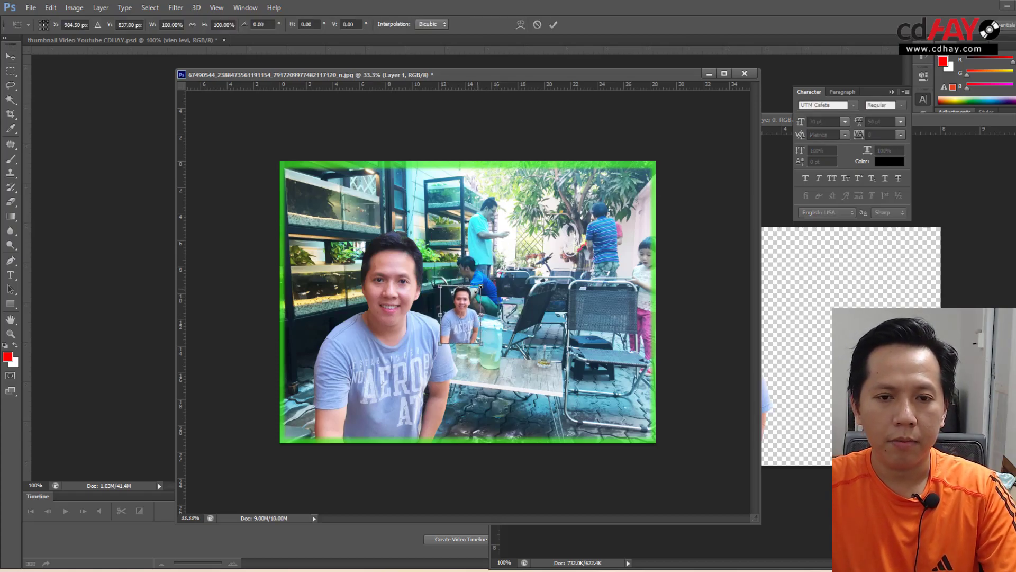
{"action": "left_click_drag", "start_coordinate": [481, 314], "coordinate": [560, 232]}
{"action": "key", "text": "Return"}
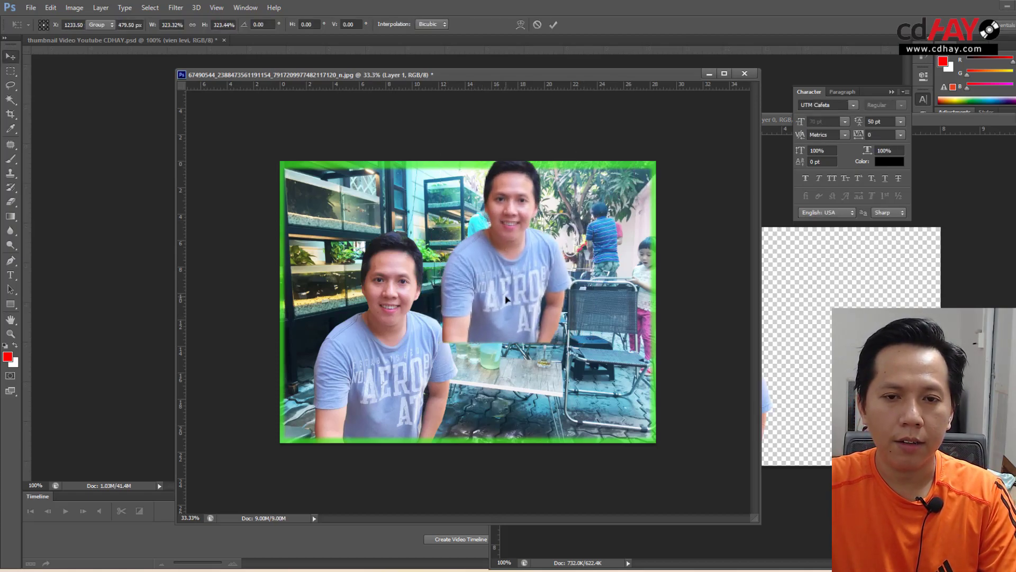
{"action": "mouse_move", "coordinate": [510, 307]}
{"action": "left_mouse_down"}
{"action": "mouse_move", "coordinate": [445, 381]}
{"action": "mouse_move", "coordinate": [378, 382]}
{"action": "left_mouse_up"}
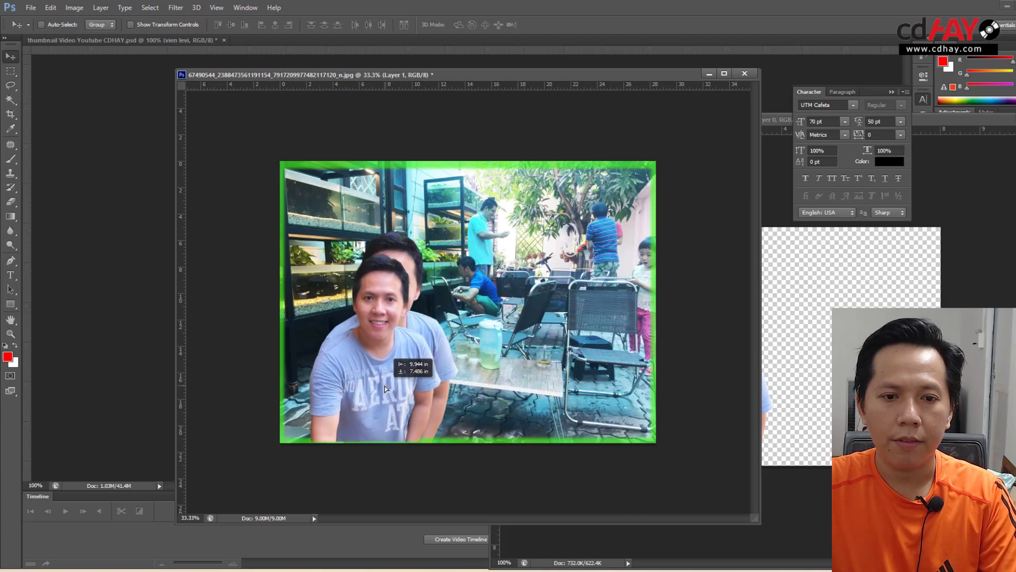
Step: Rescale the cutout to cover the original man, then close the removebg source document
{"action": "key", "text": "ctrl+t"}
{"action": "left_click_drag", "start_coordinate": [442, 255], "coordinate": [466, 220]}
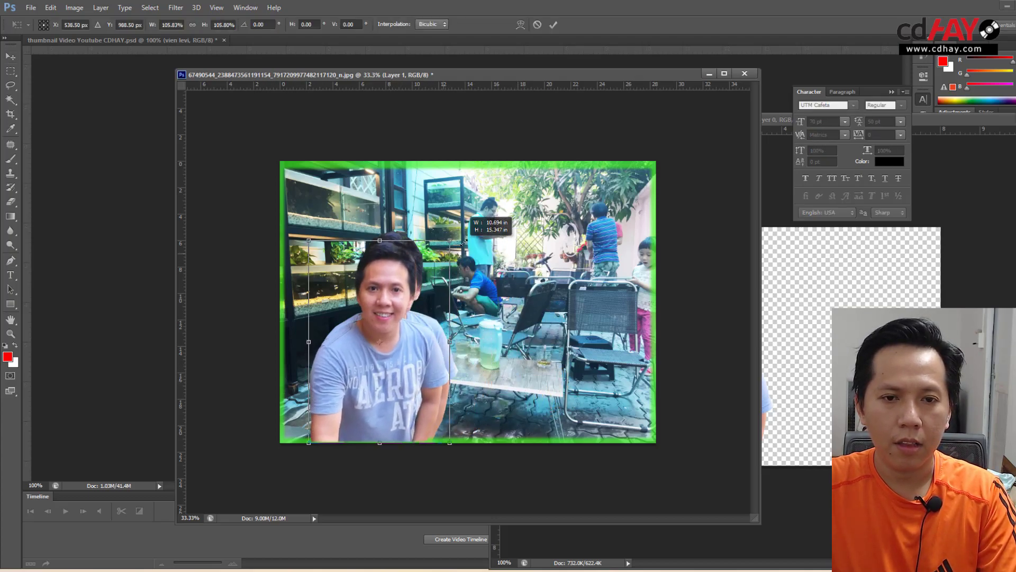
{"action": "key", "text": "Return"}
{"action": "left_click_drag", "start_coordinate": [387, 367], "coordinate": [386, 374]}
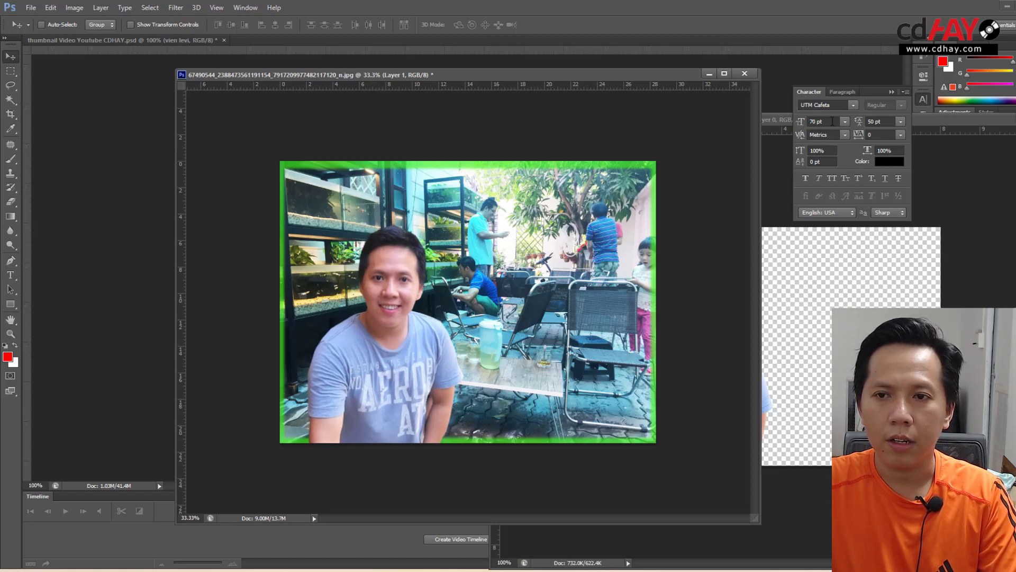
{"action": "left_click", "coordinate": [784, 261]}
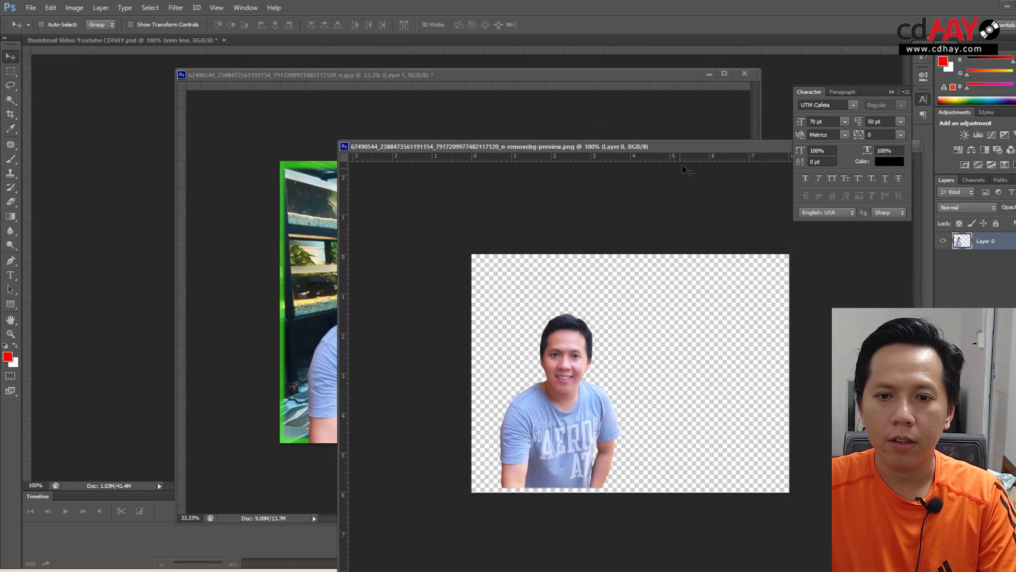
{"action": "left_click_drag", "start_coordinate": [711, 122], "coordinate": [339, 155]}
{"action": "left_click", "coordinate": [684, 152]}
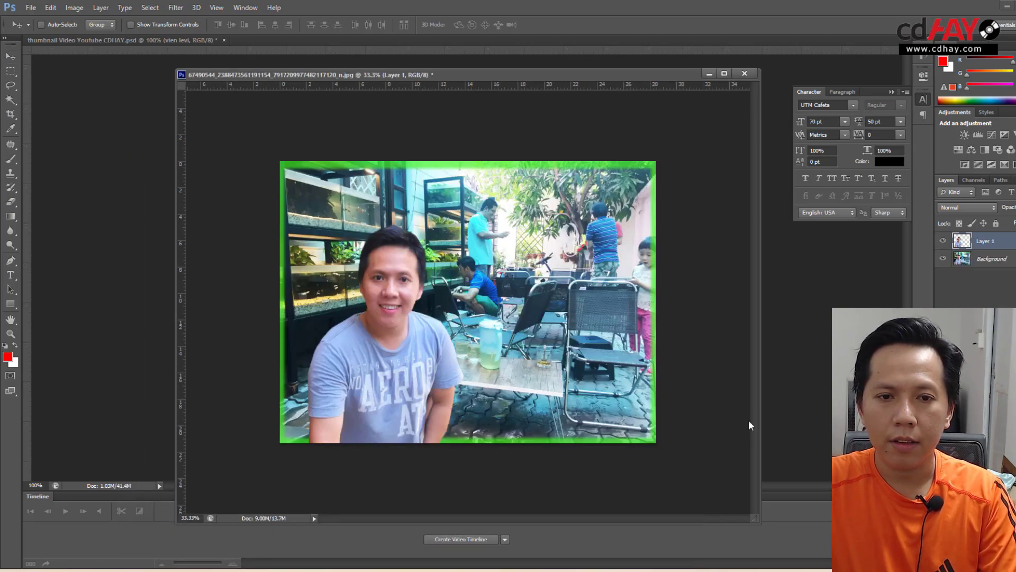
{"action": "left_click", "coordinate": [657, 394]}
Step: Give the cutout a white 29 px stroke and a drop shadow, and apply the layer style
{"action": "left_click", "coordinate": [453, 410]}
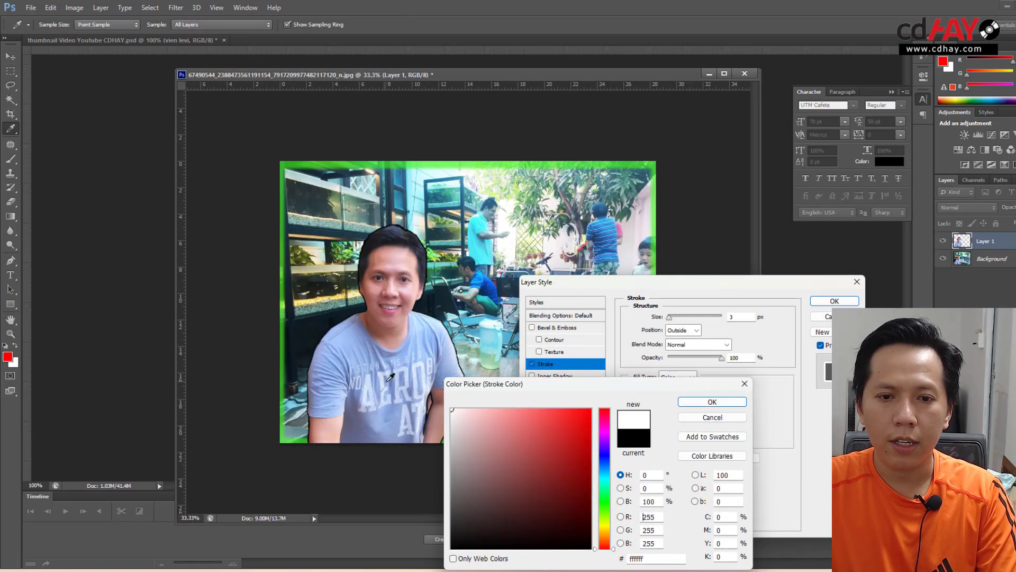
{"action": "left_click", "coordinate": [712, 401]}
{"action": "left_click_drag", "start_coordinate": [683, 319], "coordinate": [678, 318]}
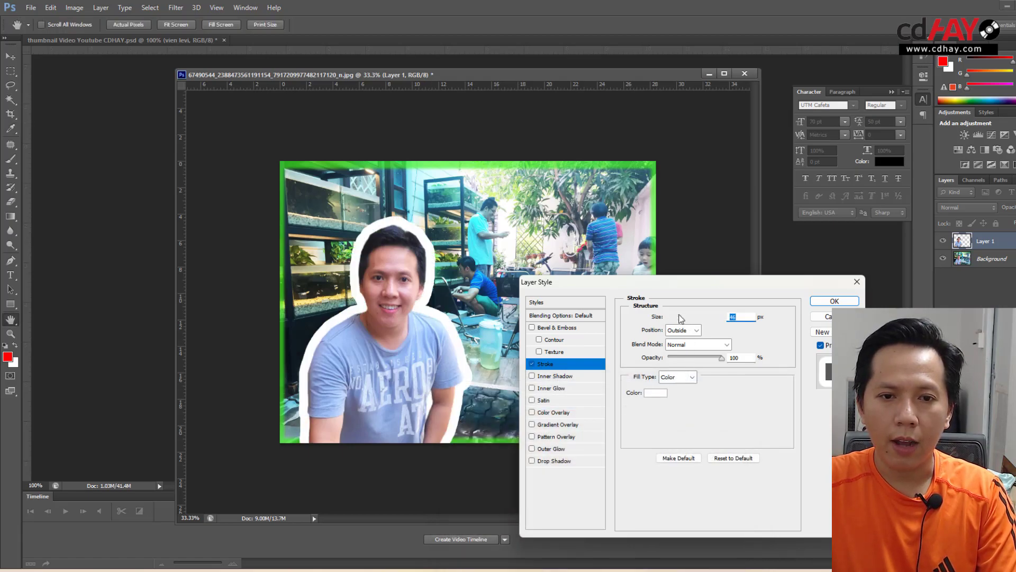
{"action": "left_click", "coordinate": [548, 462]}
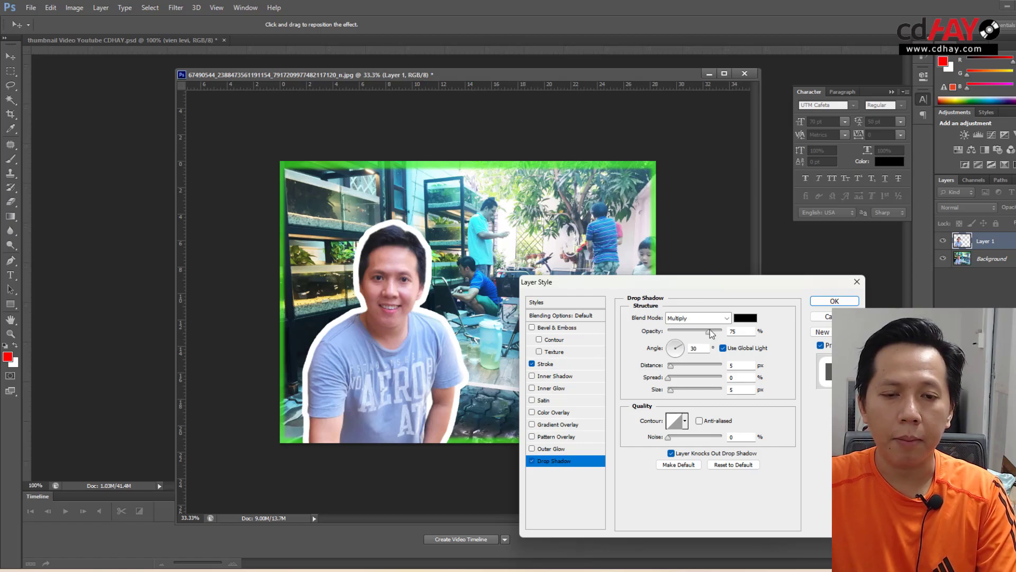
{"action": "left_click", "coordinate": [834, 301]}
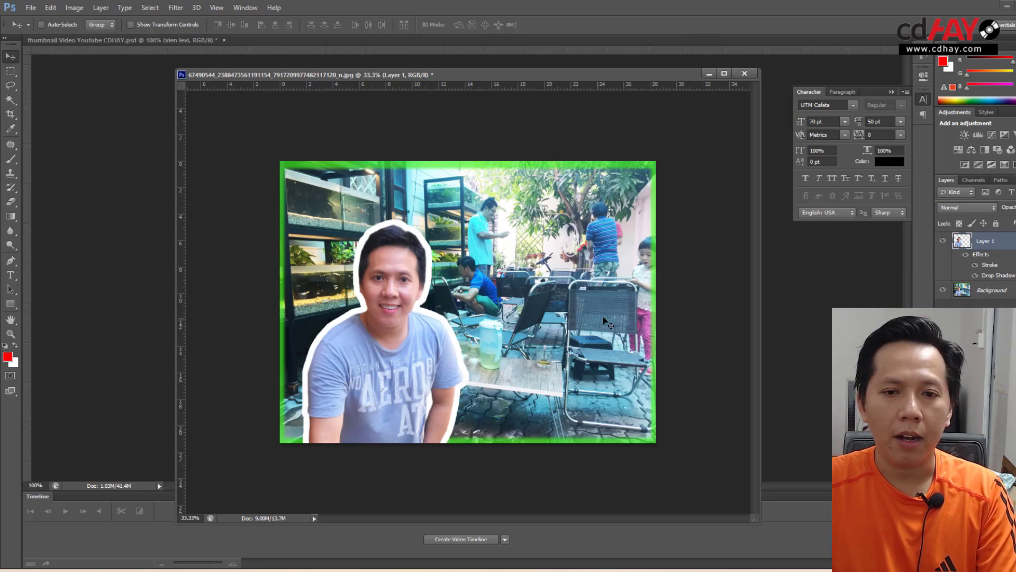
Step: Toggle the cutout layer's visibility to compare, then try moving it and undo the move
{"action": "left_click", "coordinate": [943, 242]}
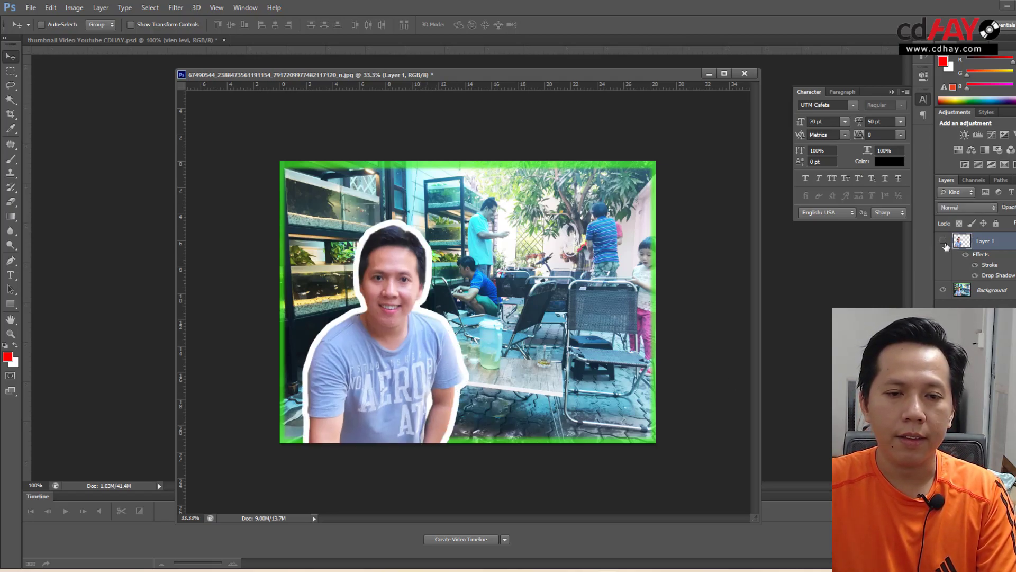
{"action": "left_click", "coordinate": [944, 243]}
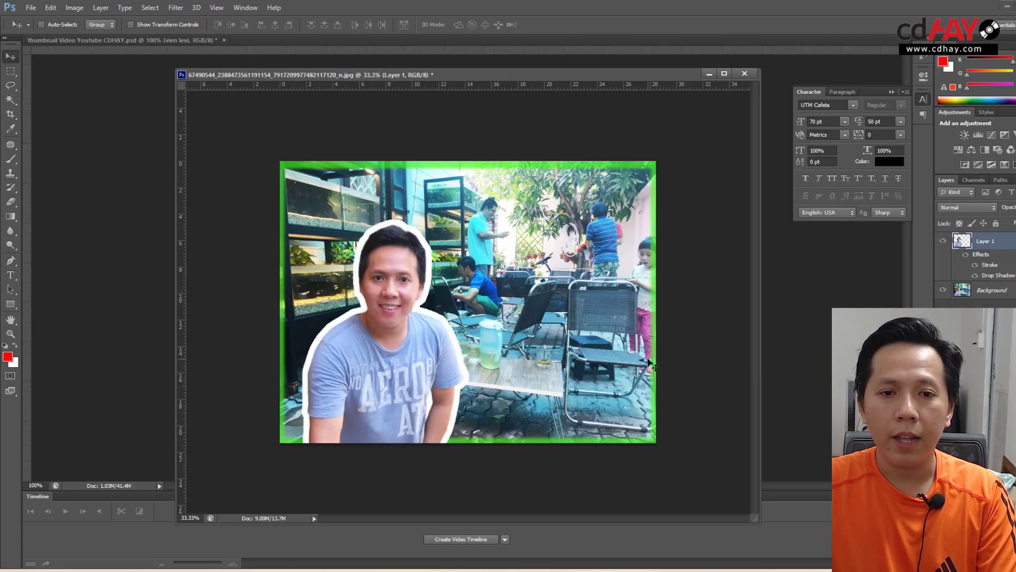
{"action": "left_click_drag", "start_coordinate": [423, 325], "coordinate": [534, 305]}
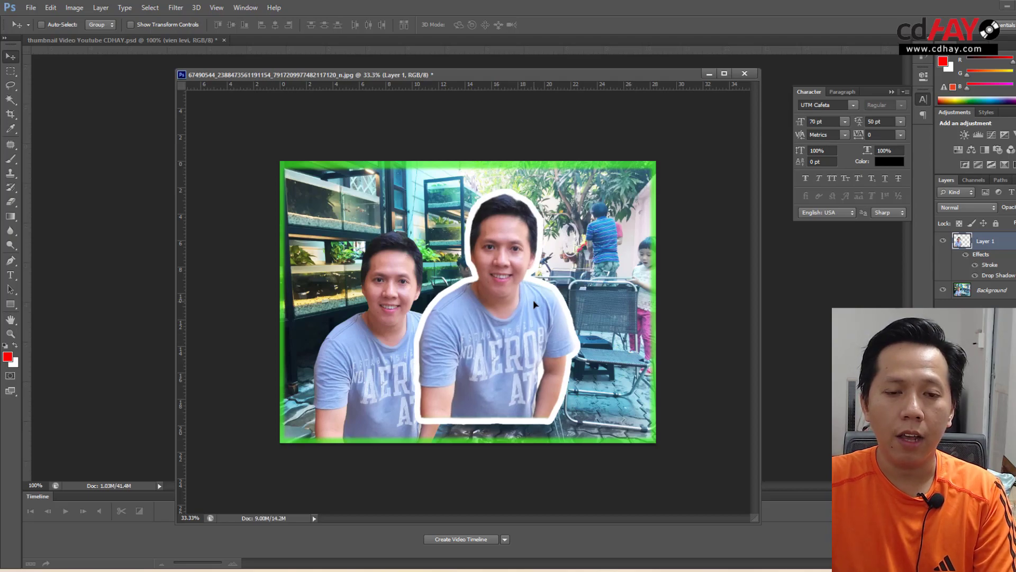
{"action": "key", "text": "ctrl+z"}
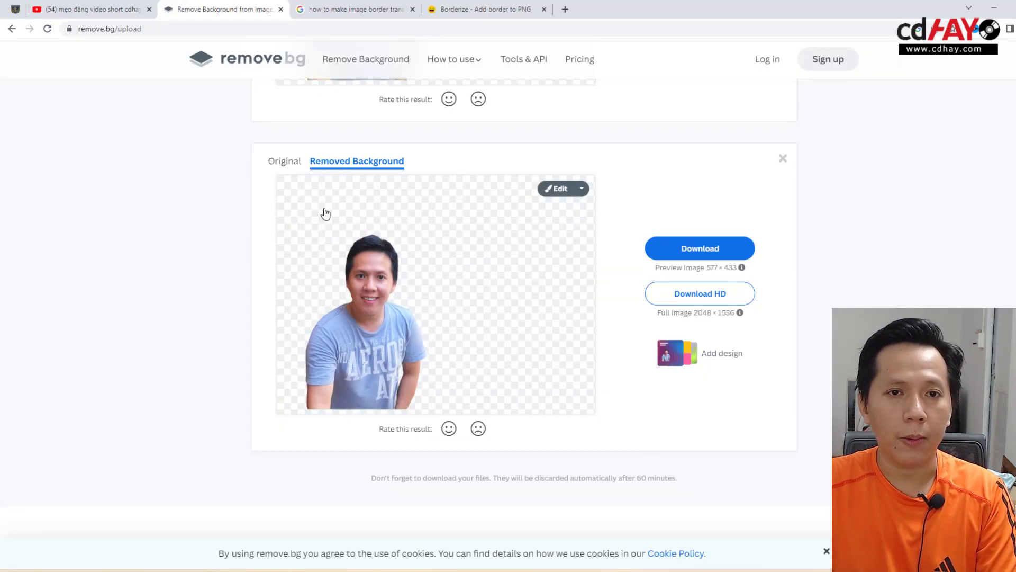
Step: Compare the Borderize generator with the Google results for transparent image borders, ending on Borderize
{"action": "left_click", "coordinate": [482, 9]}
{"action": "left_click", "coordinate": [363, 7]}
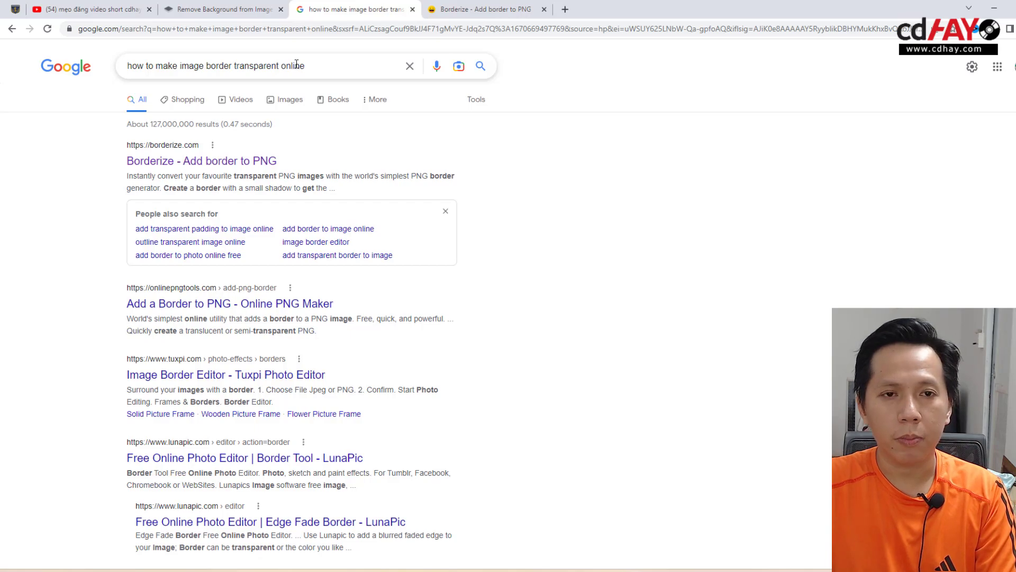
{"action": "left_click", "coordinate": [442, 9]}
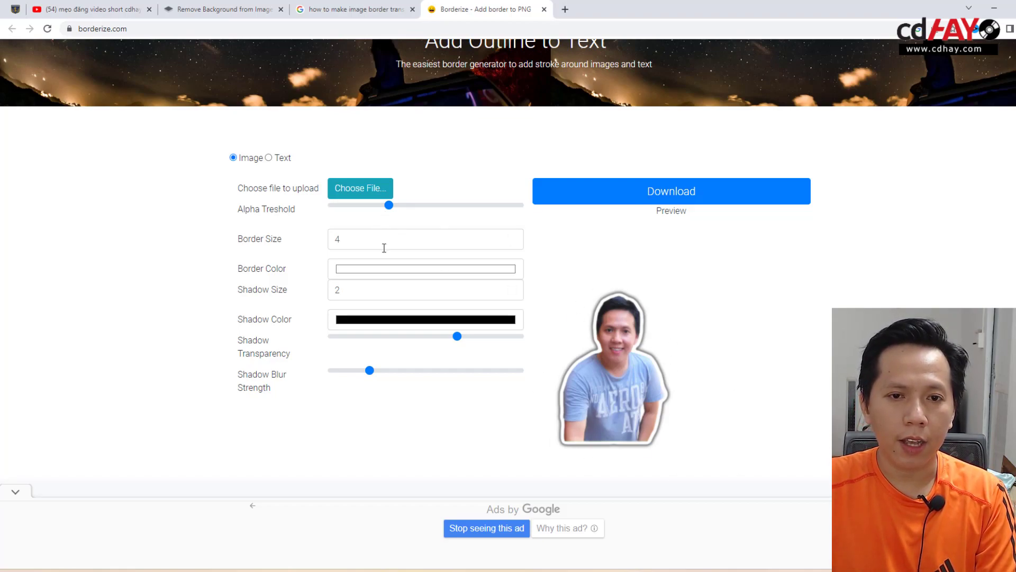
Step: Adjust Borderize's Shadow Transparency, Alpha Threshold and Shadow Blur Strength sliders on the outlined man preview
{"action": "mouse_move", "coordinate": [458, 337]}
{"action": "left_mouse_down"}
{"action": "mouse_move", "coordinate": [389, 336]}
{"action": "mouse_move", "coordinate": [471, 337]}
{"action": "left_mouse_up"}
{"action": "mouse_move", "coordinate": [388, 205]}
{"action": "left_mouse_down"}
{"action": "mouse_move", "coordinate": [411, 205]}
{"action": "mouse_move", "coordinate": [400, 207]}
{"action": "left_mouse_up"}
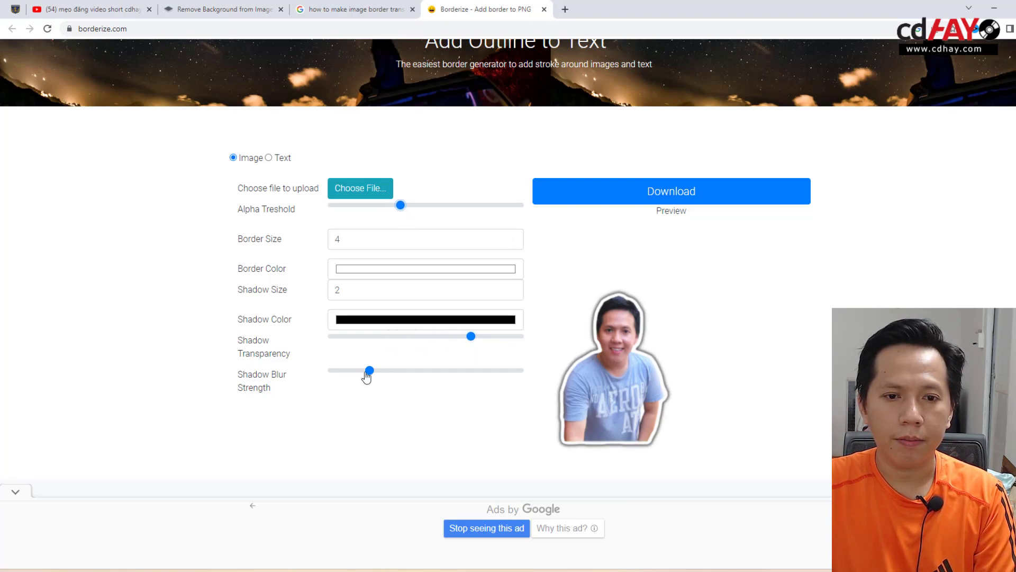
{"action": "left_click_drag", "start_coordinate": [369, 370], "coordinate": [346, 370]}
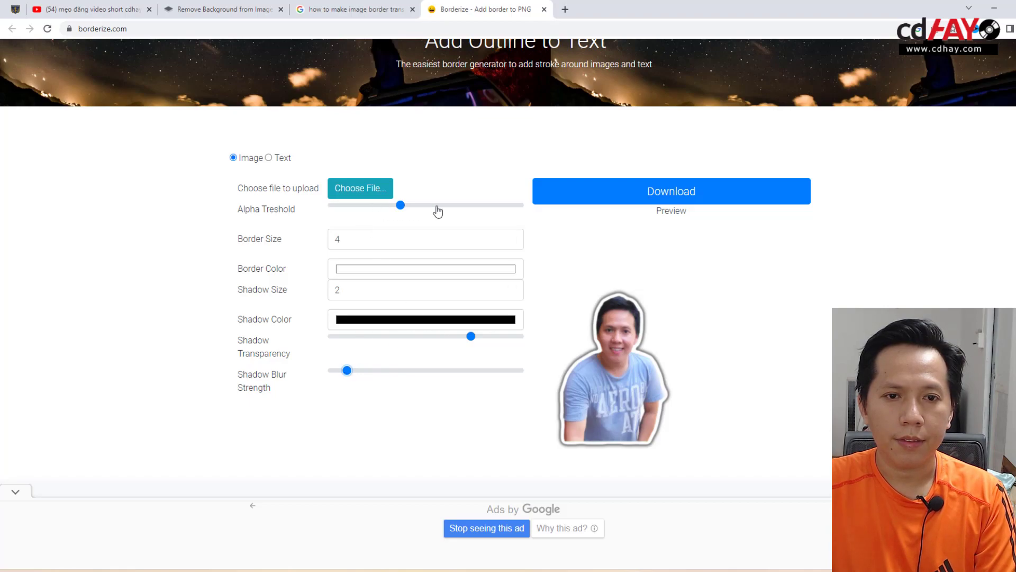
{"action": "scroll", "coordinate": [456, 405], "scroll_direction": "down", "scroll_amount": 2}
{"action": "scroll", "coordinate": [701, 320], "scroll_direction": "up", "scroll_amount": 3}
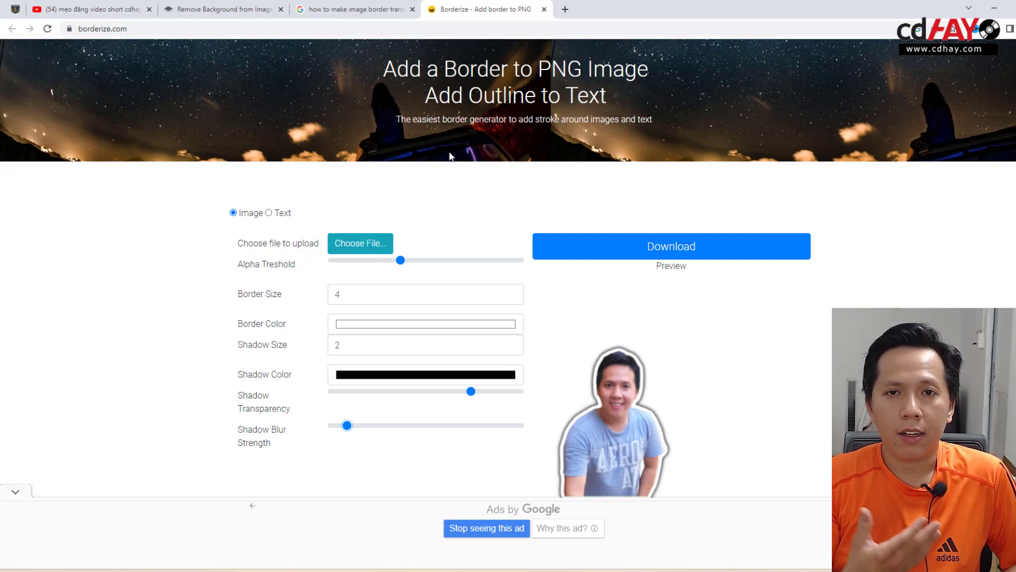
Step: Return to the YouTube results for CD HAY Studio short-video tips
{"action": "left_click", "coordinate": [113, 9]}
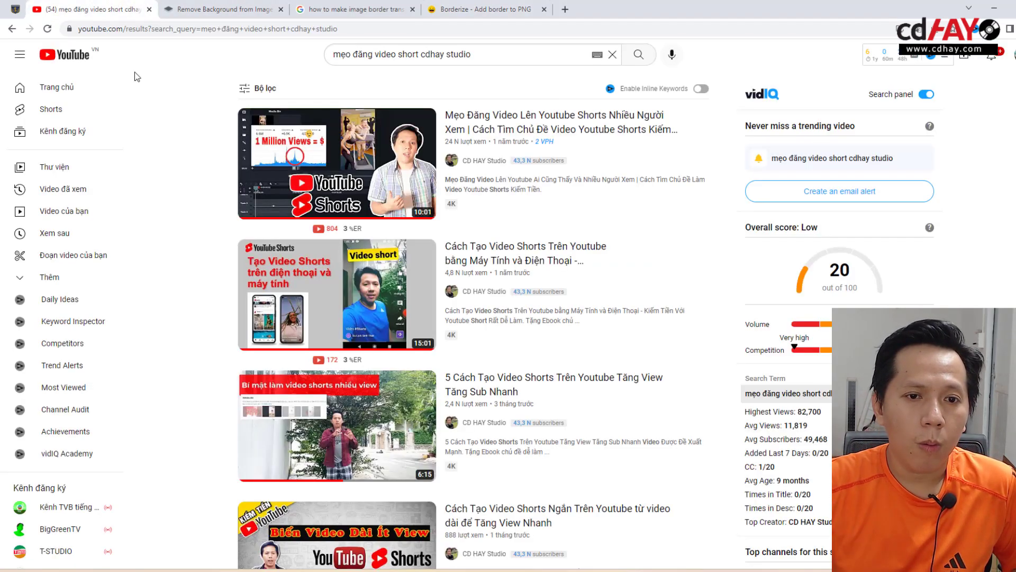